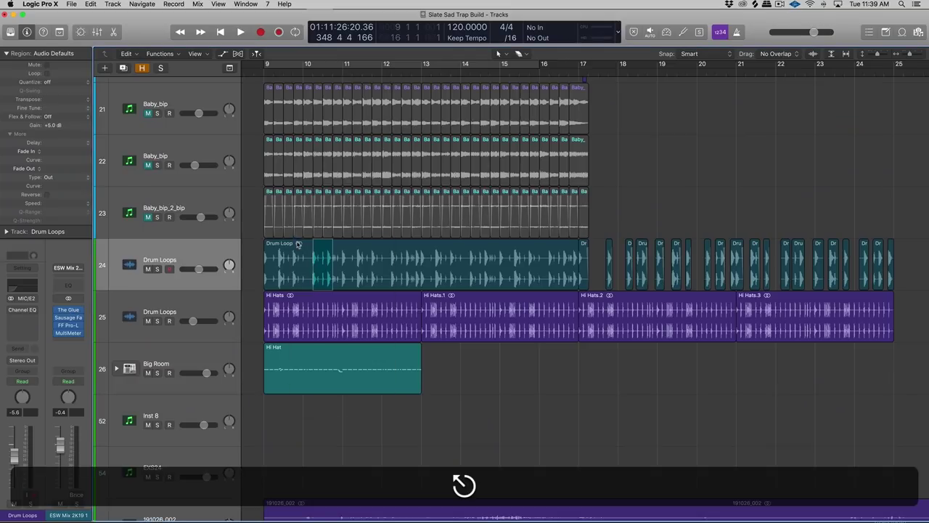
# Step: Split the Drum Loop region on track 24 with the Scissors tool to isolate a short slice just after bar 10
pyautogui.click(298, 244)
pyautogui.press('t')
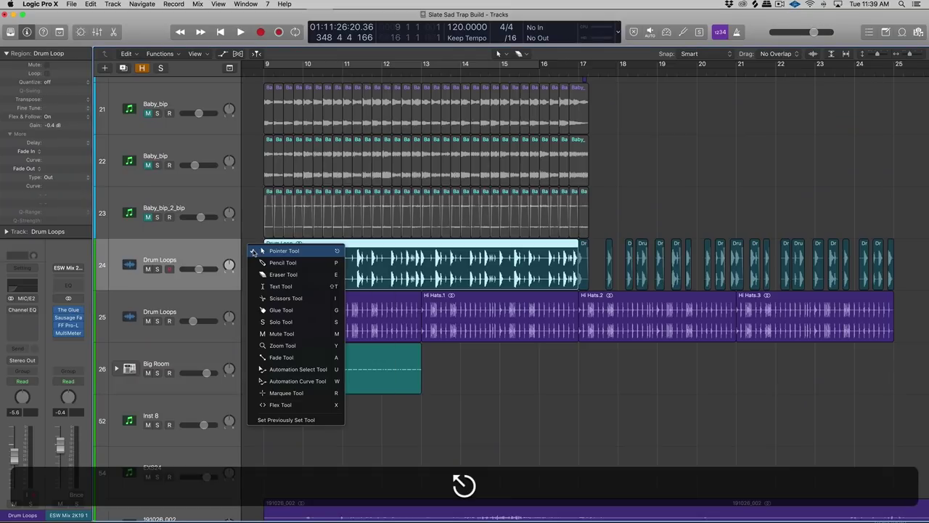
pyautogui.click(263, 250)
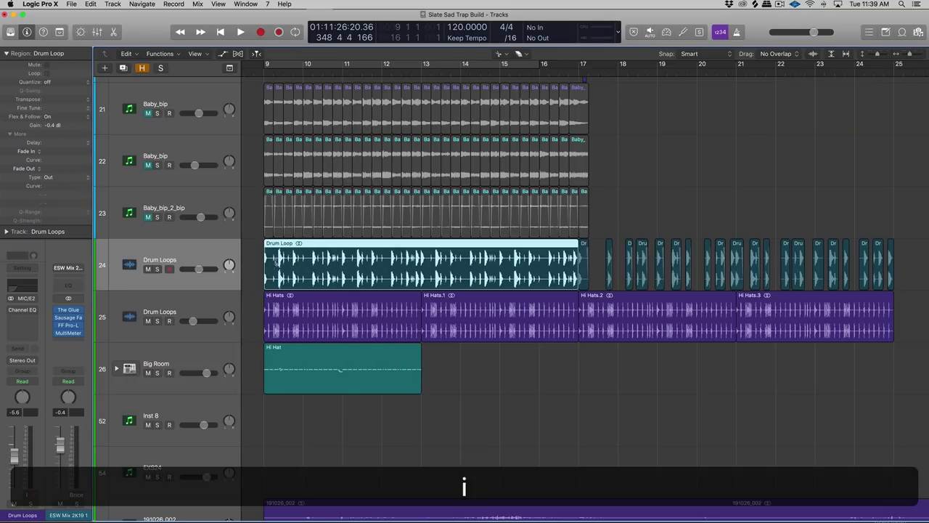
pyautogui.click(313, 282)
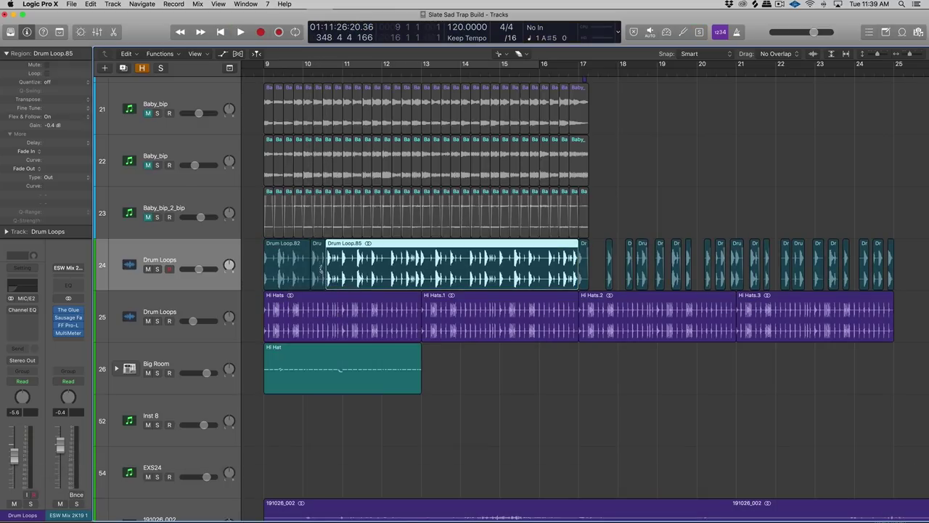
# Step: Switch to the Marquee tool and marquee-select a short stretch of the Drum Loops track around bar 17
pyautogui.press('t')
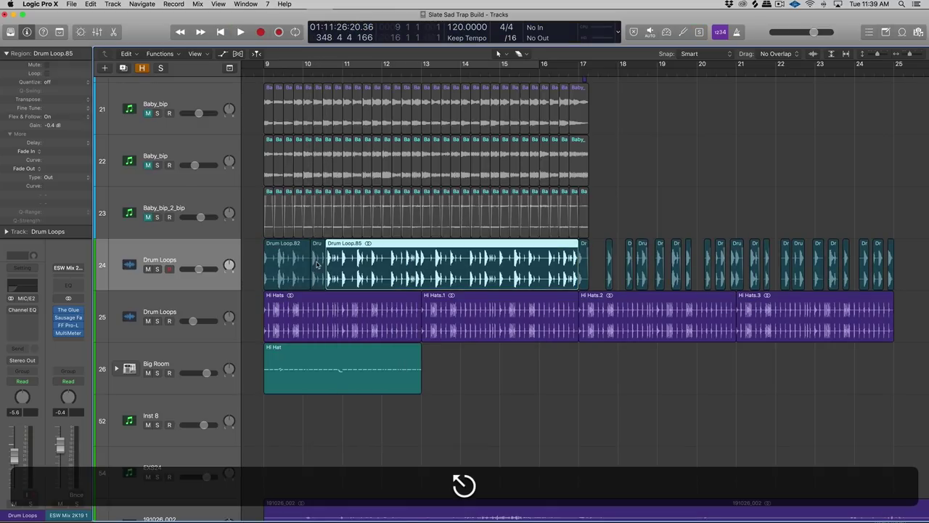
pyautogui.press('t')
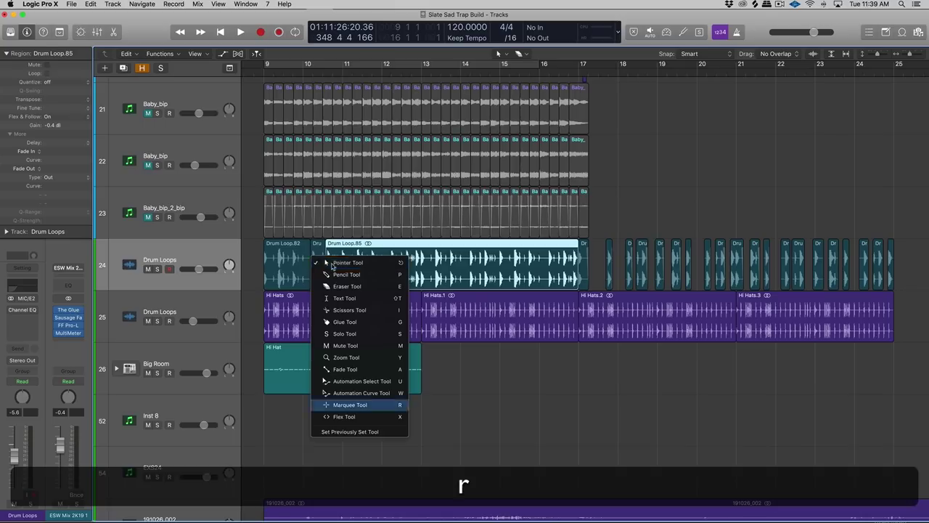
pyautogui.press('r')
pyautogui.moveTo(614, 242); pyautogui.dragTo(581, 291)
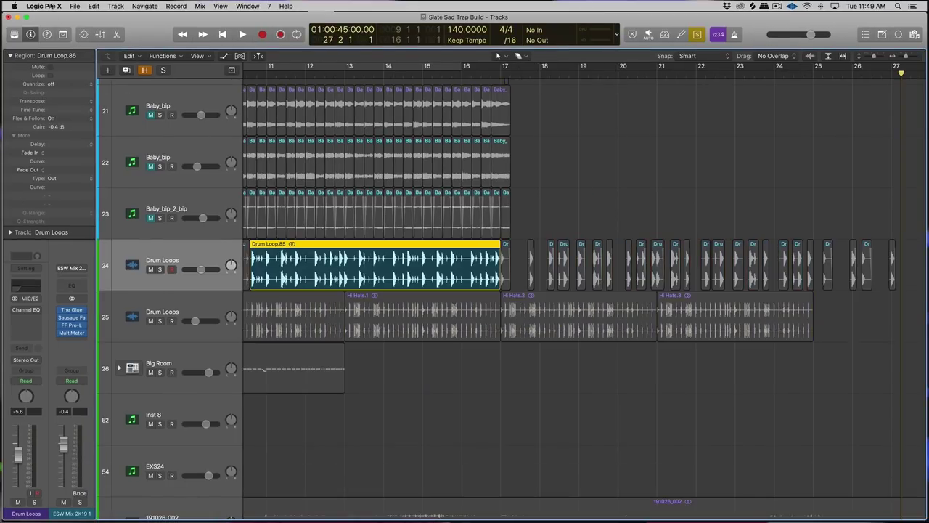
# Step: Open the Key Commands editor, browse the commands and expand all command groups
pyautogui.click(52, 5)
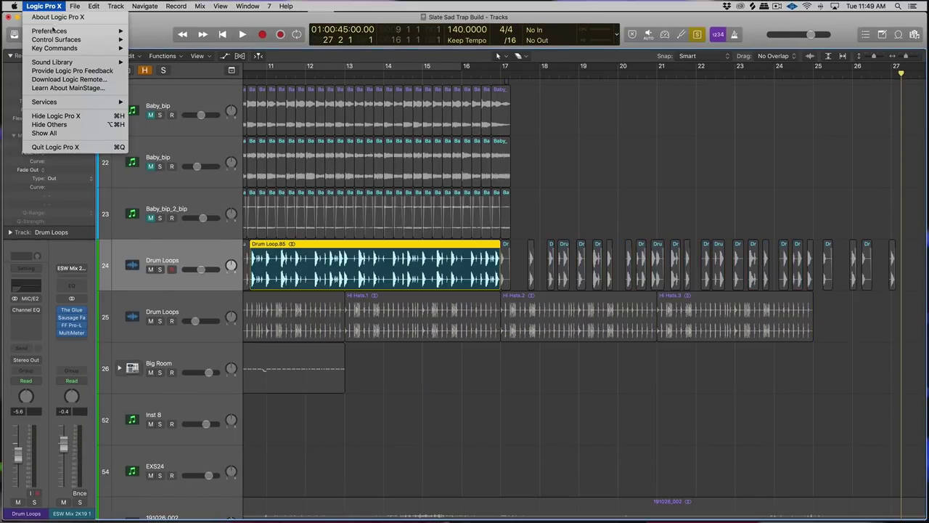
pyautogui.moveTo(77, 49)
pyautogui.click(148, 57)
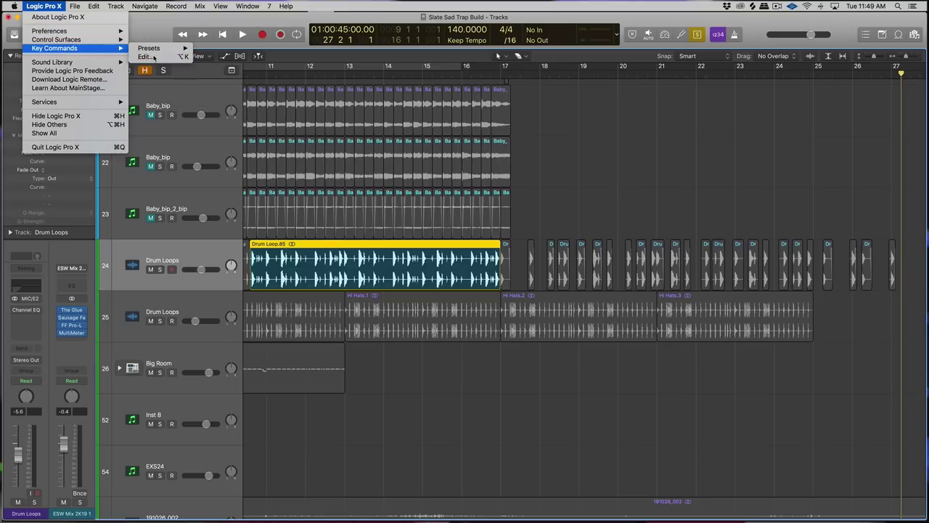
pyautogui.scroll(-20, 335, 222)
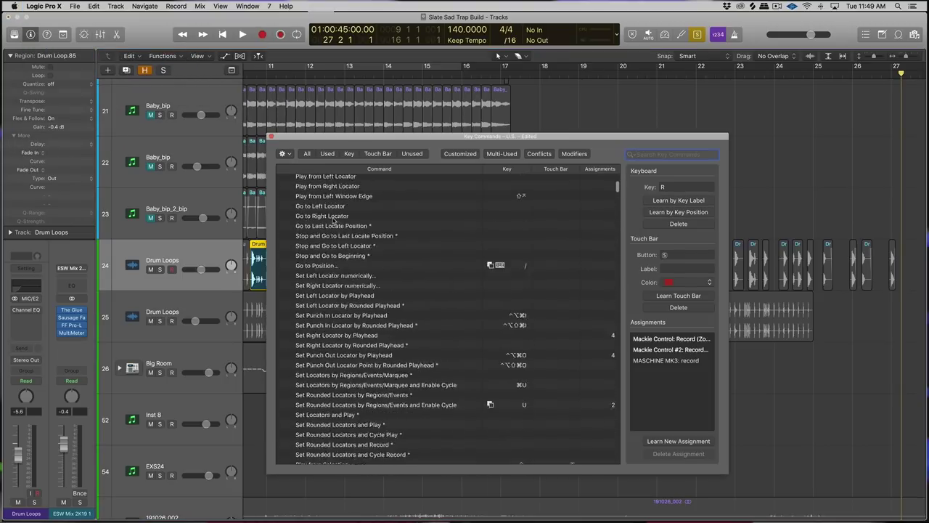
pyautogui.click(292, 156)
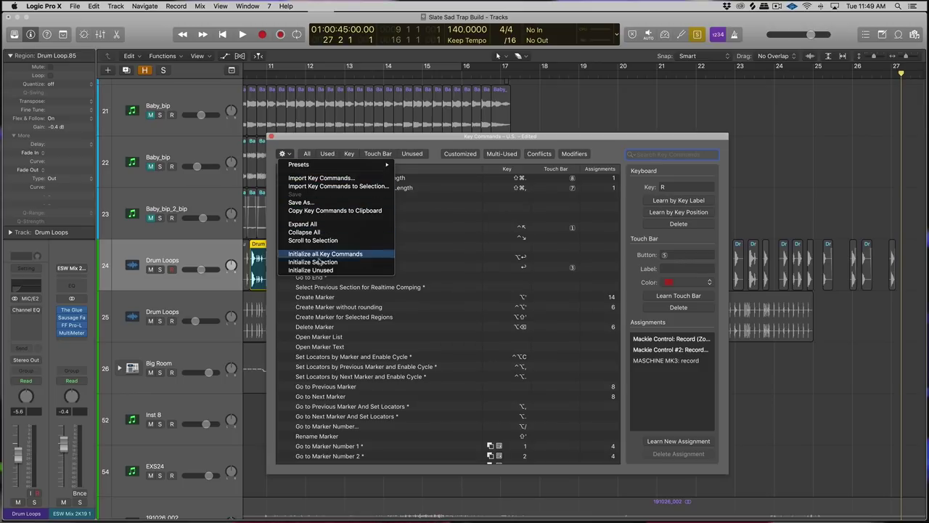
pyautogui.click(317, 225)
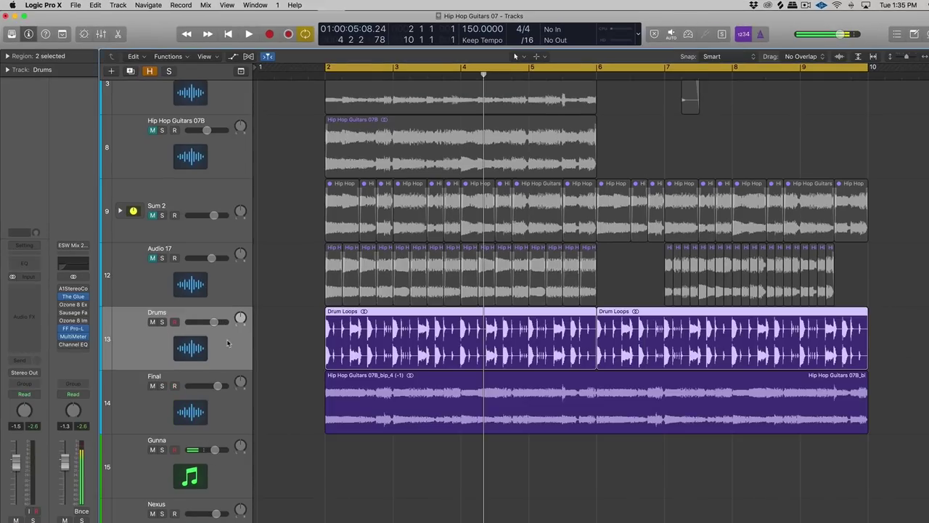
# Step: Play the Drums and Final tracks together in the Hip Hop Guitars 07 project and select the Final track
pyautogui.click(239, 407)
pyautogui.click(240, 348)
pyautogui.press('space')
pyautogui.press('super+Down')
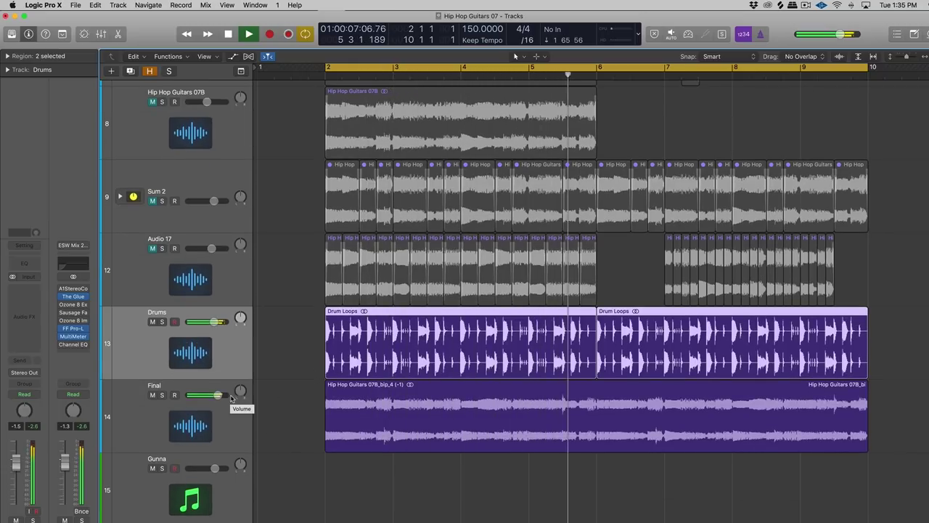
pyautogui.click(219, 415)
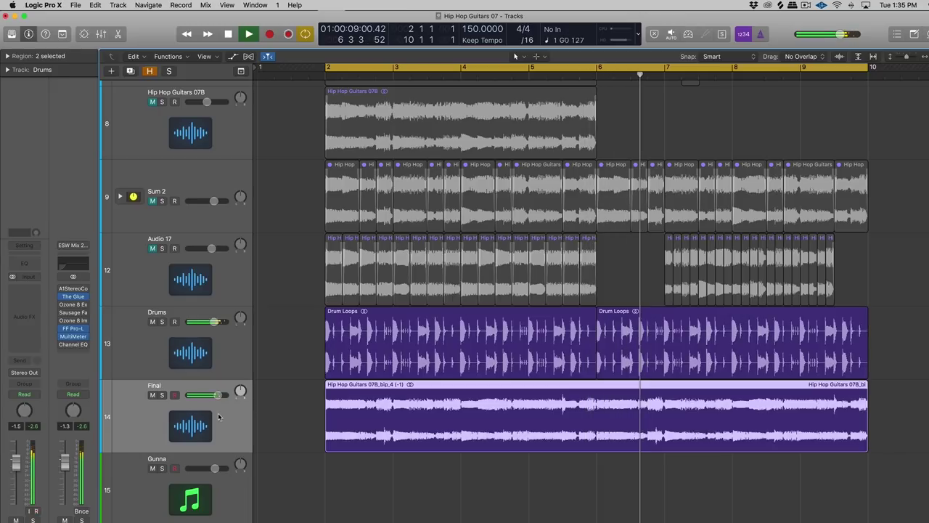
pyautogui.press('space')
# Step: Open the MultiMeter on the ESW Mix 2K19 channel and audition the soloed Final region through it
pyautogui.click(74, 336)
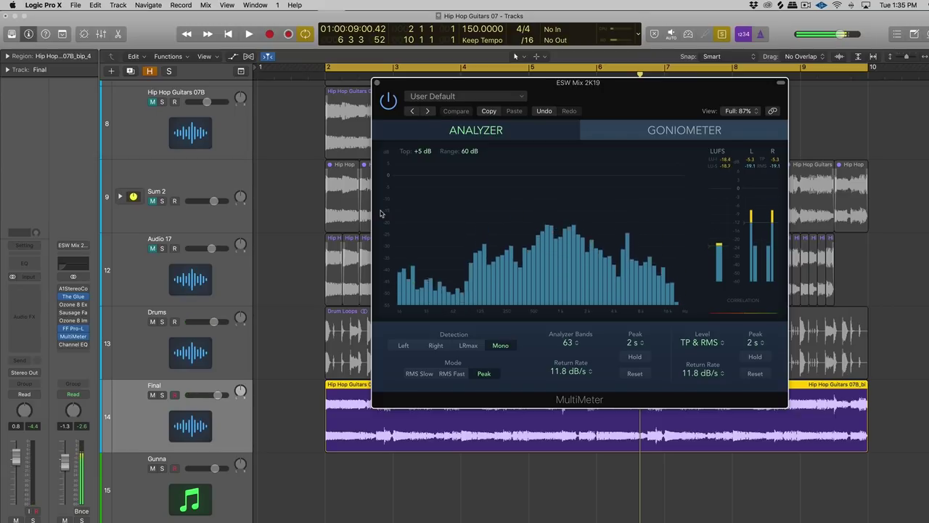
pyautogui.press('space')
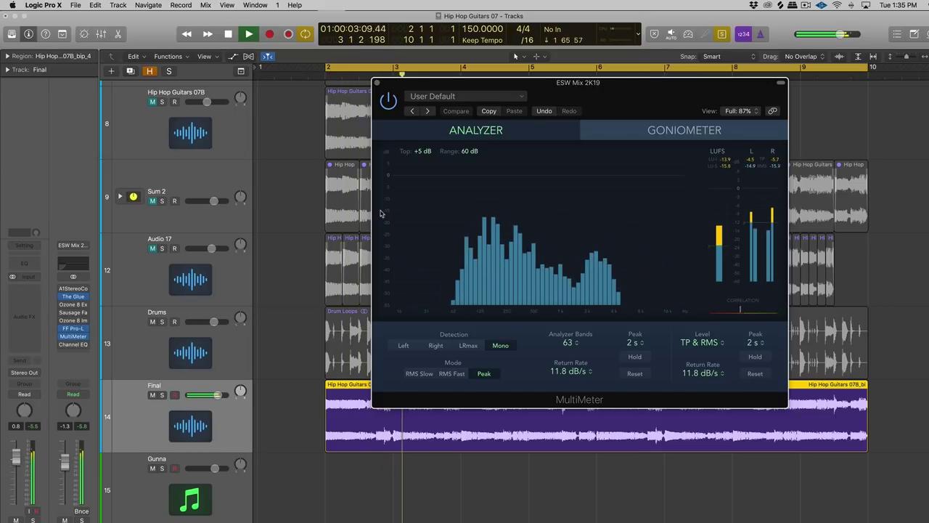
pyautogui.press('space')
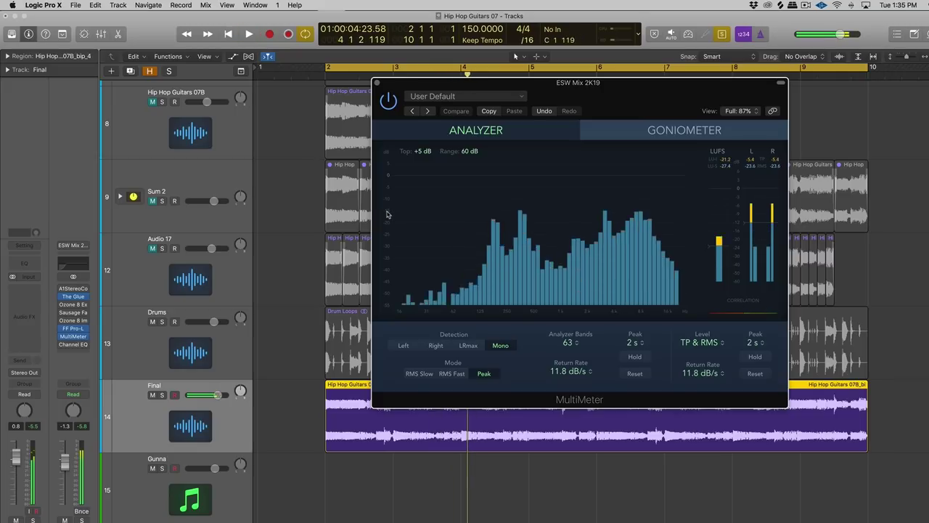
# Step: Arm the Gunna instrument track, play it over the soloed Final region, and close the MultiMeter
pyautogui.click(239, 489)
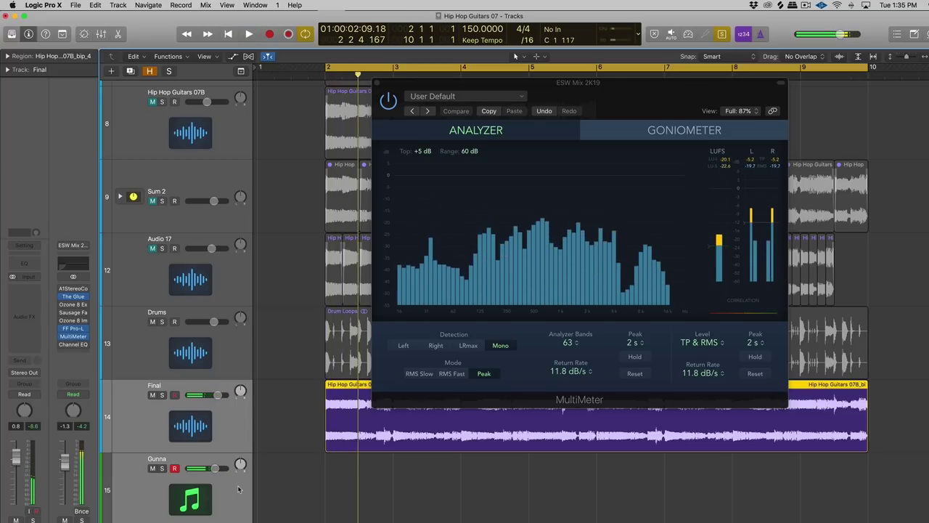
pyautogui.press('space')
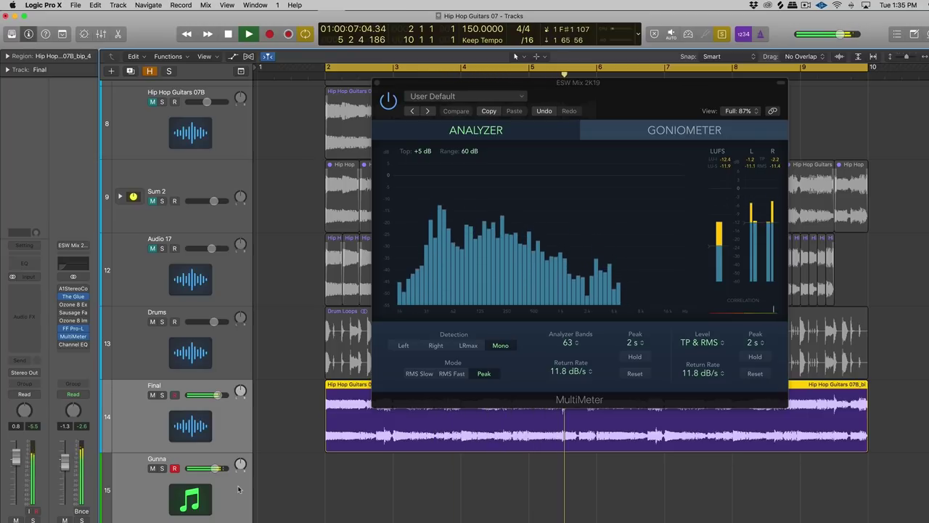
pyautogui.press('space')
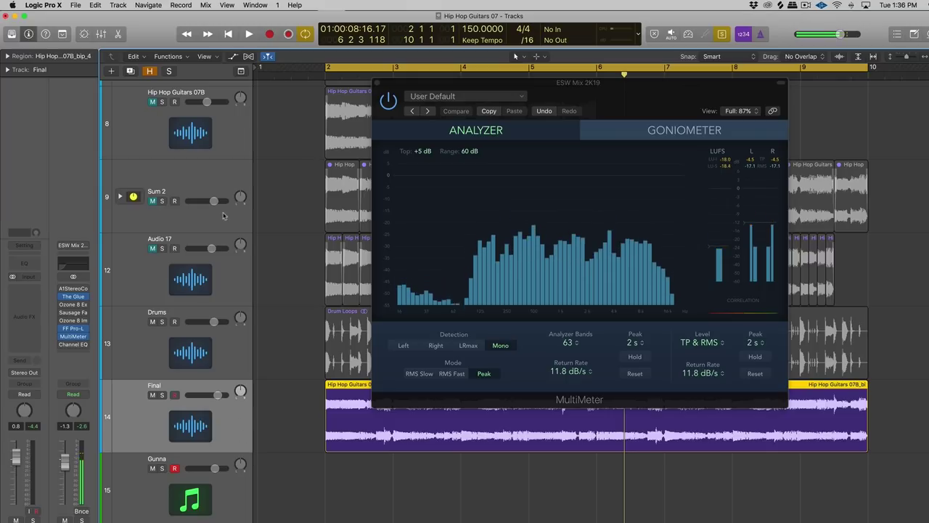
pyautogui.click(375, 82)
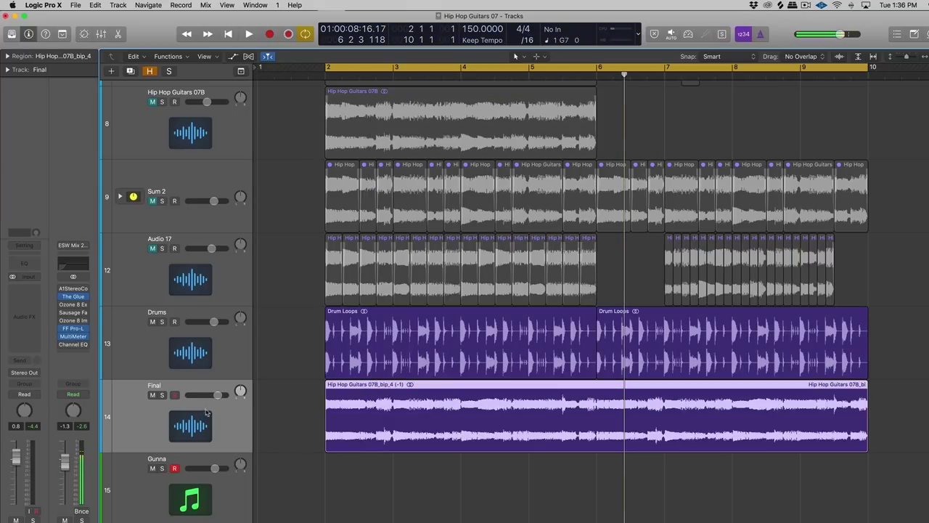
# Step: Mute the Final track and unmute the STEP 1 track
pyautogui.click(153, 395)
pyautogui.scroll(5, 202, 252)
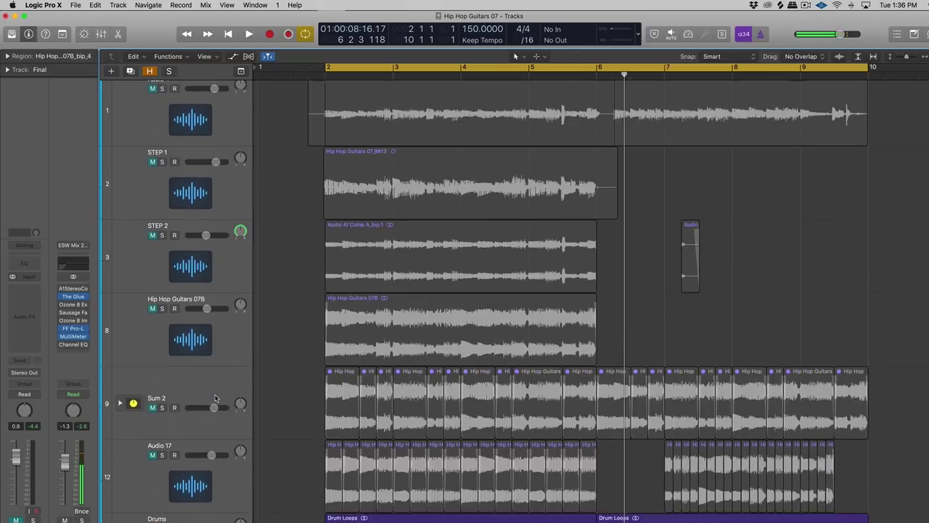
pyautogui.click(154, 172)
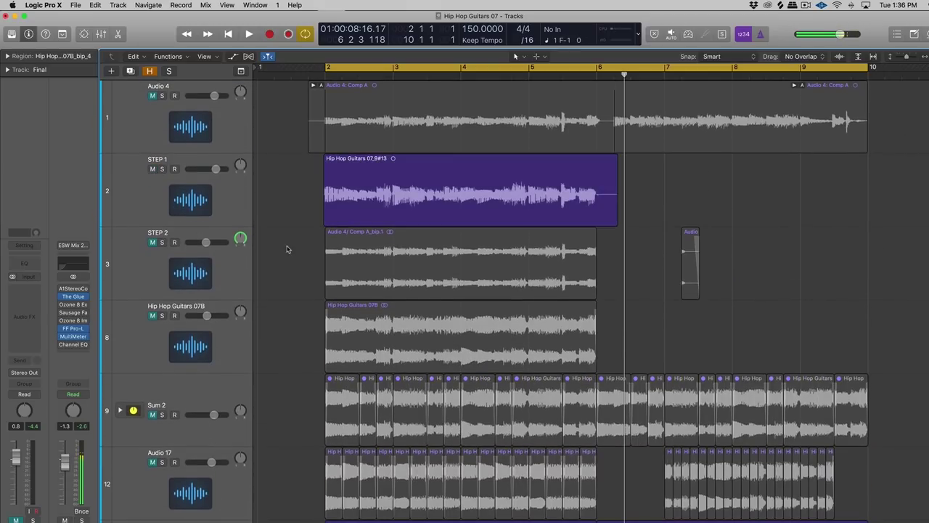
# Step: Audition the STEP 1 guitar region in solo from its start
pyautogui.click(371, 172)
pyautogui.hotkey('shift', 'space')
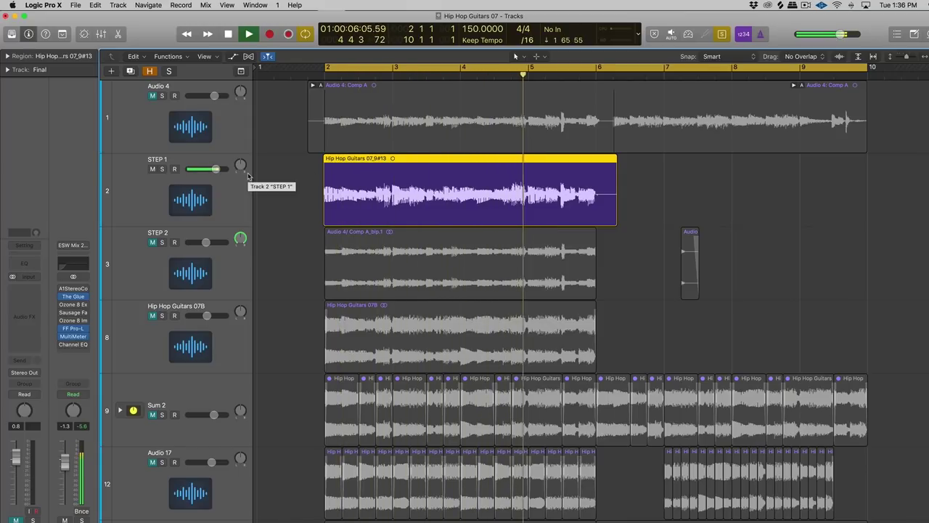
pyautogui.press('space')
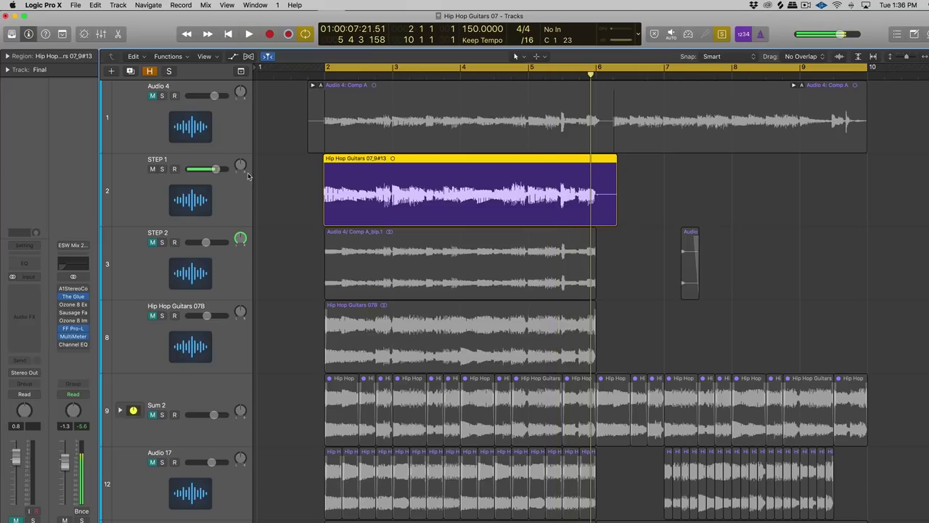
pyautogui.scroll(-5, 250, 182)
pyautogui.scroll(5, 254, 191)
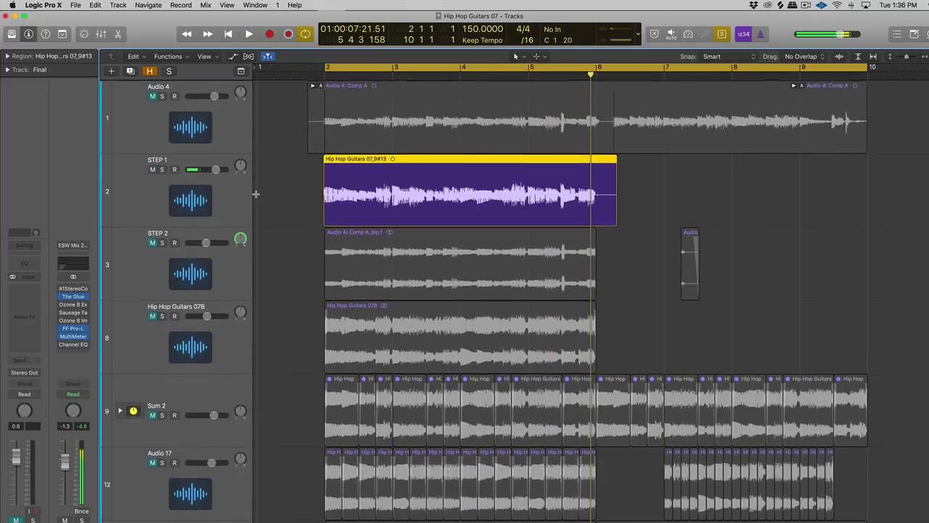
pyautogui.scroll(-2, 256, 194)
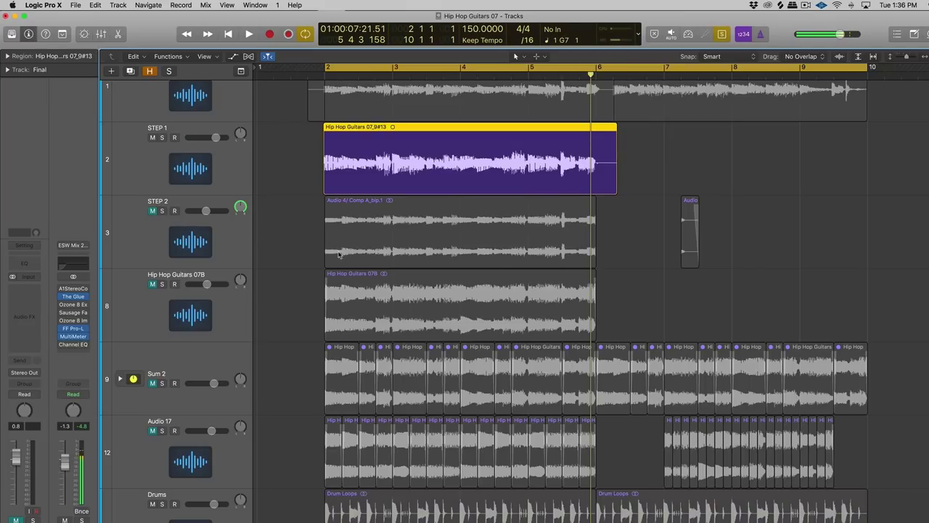
# Step: Play STEP 1 together with the drums, set its volume to 0.0 dB, and solo its region again
pyautogui.click(227, 173)
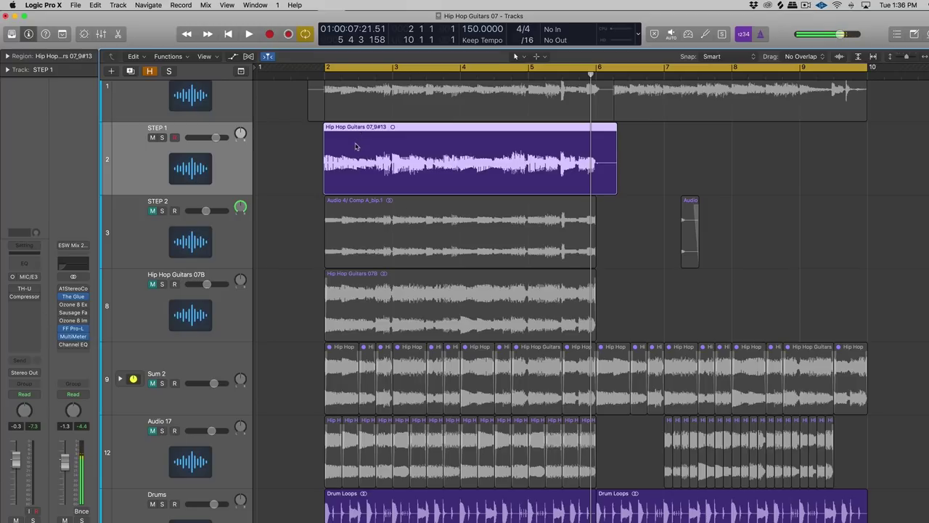
pyautogui.scroll(-1, 414, 262)
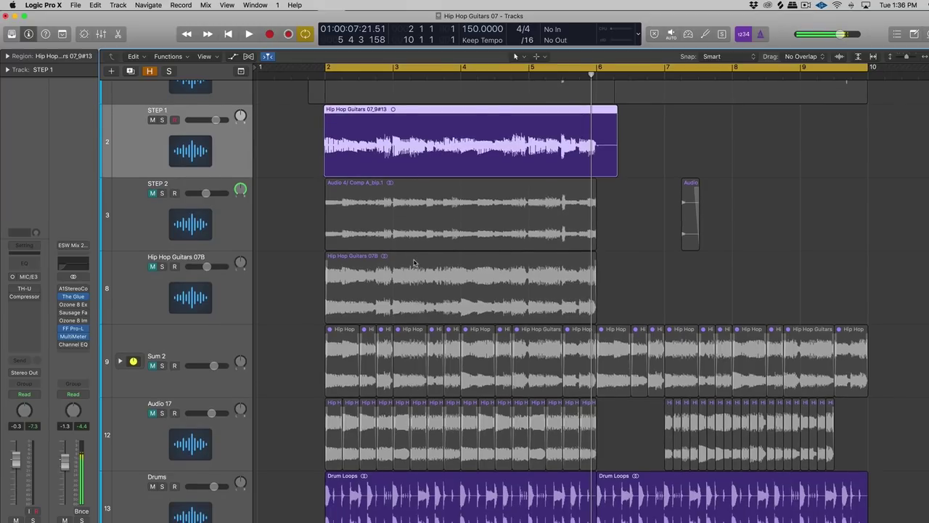
pyautogui.press('space')
pyautogui.moveTo(215, 120); pyautogui.dragTo(215, 120)
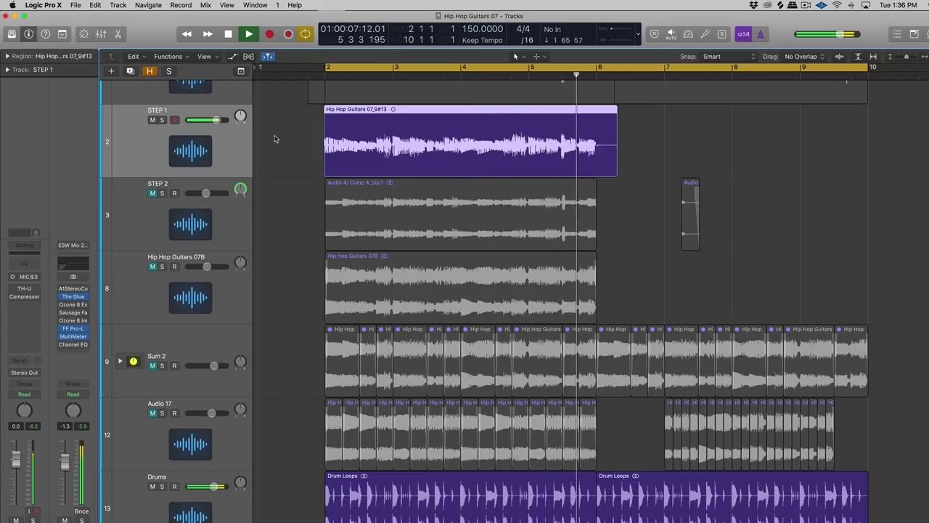
pyautogui.hotkey('ctrl', 's')
pyautogui.press('space')
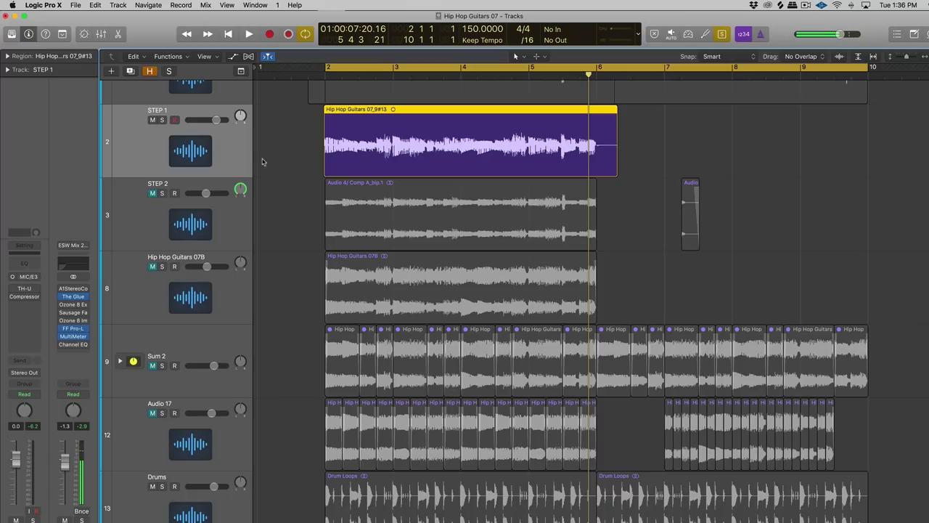
# Step: Unmute STEP 2 in place of STEP 1 and play it in solo while checking the MultiMeter
pyautogui.click(129, 245)
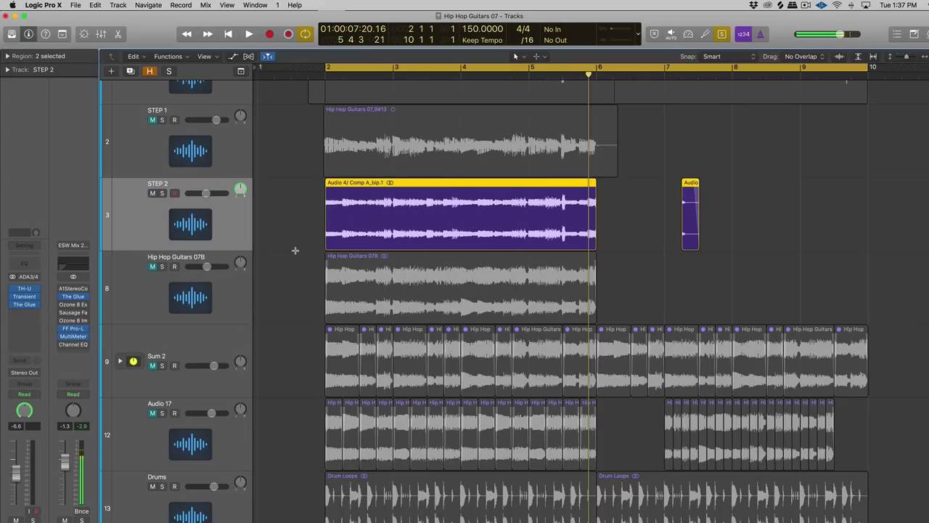
pyautogui.hotkey('shift', 'space')
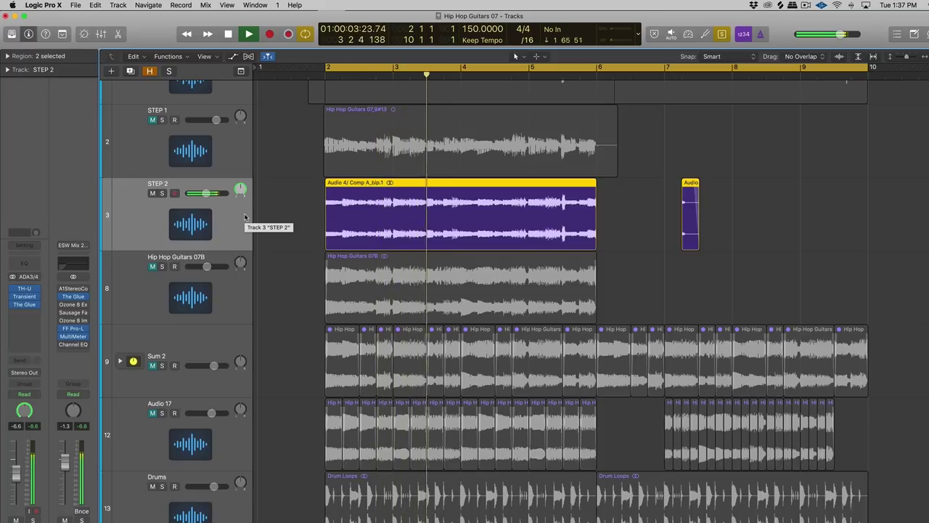
pyautogui.click(72, 336)
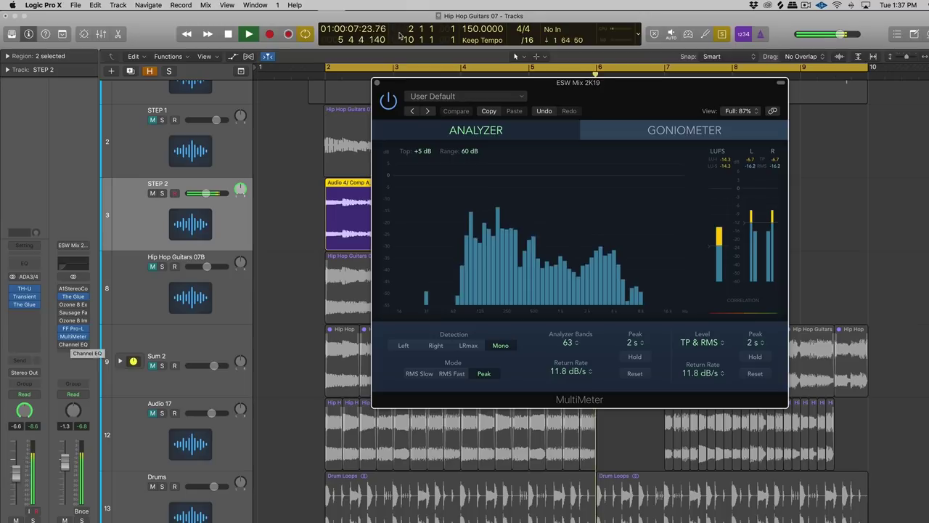
pyautogui.press('v')
pyautogui.press('space')
# Step: Review the effect chains of the Hip Hop Guitars 07B and Sum 2 tracks
pyautogui.click(243, 293)
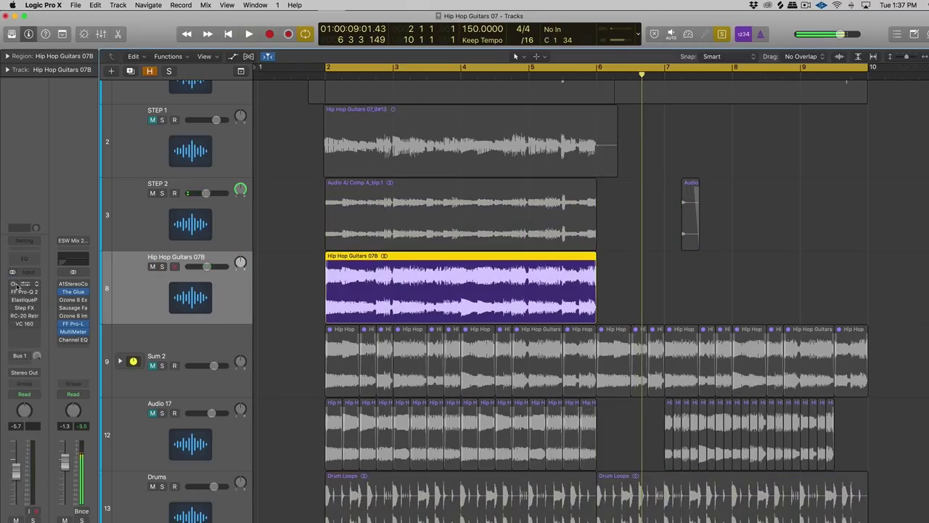
pyautogui.click(167, 357)
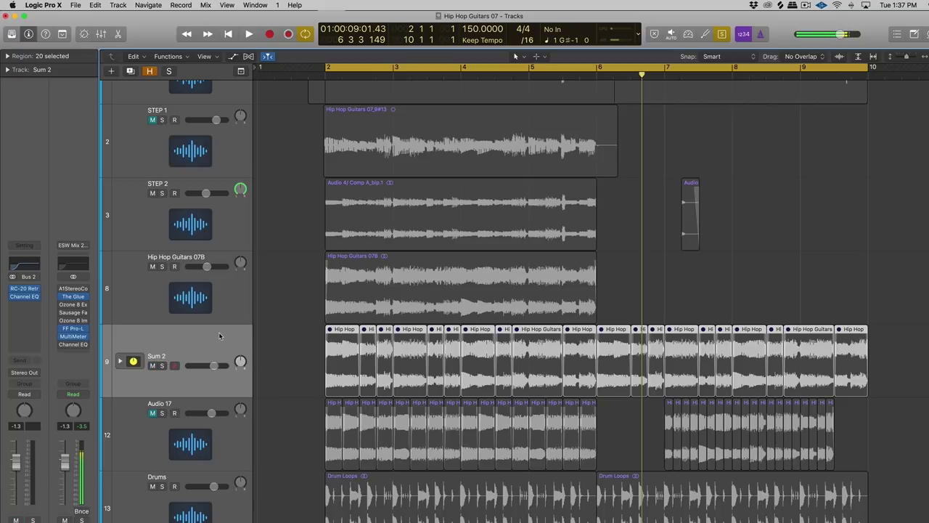
pyautogui.click(153, 365)
# Step: Unmute the Final track to audition its region in solo, then stop playback and mute it again
pyautogui.scroll(-5, 210, 363)
pyautogui.click(220, 425)
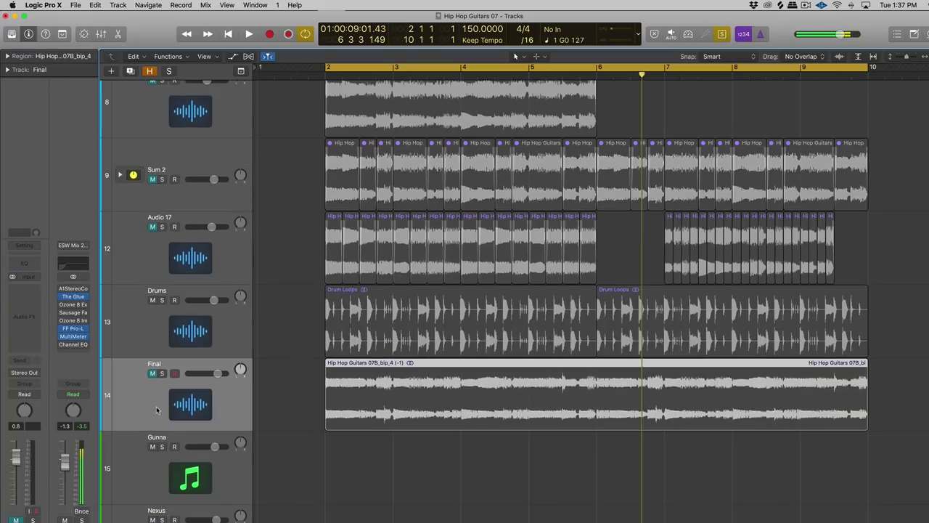
pyautogui.click(152, 373)
pyautogui.press('space')
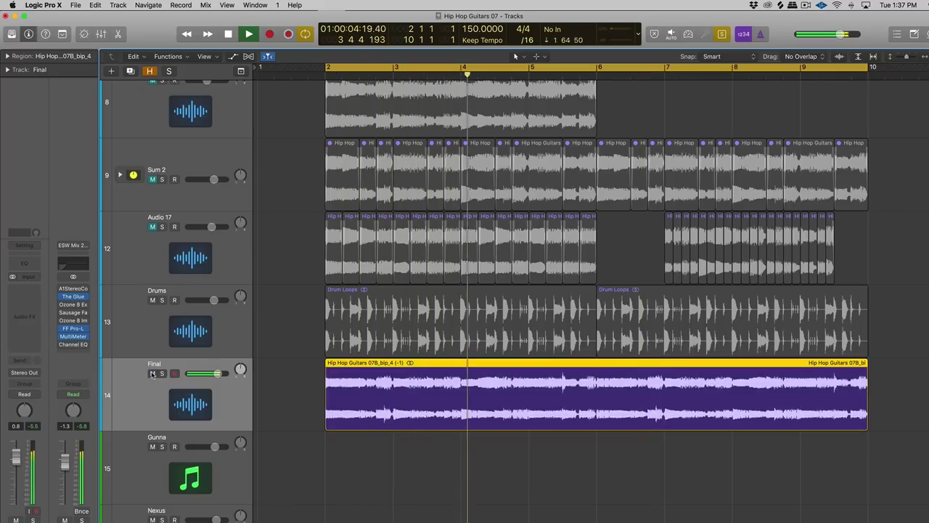
pyautogui.click(153, 373)
pyautogui.press('space')
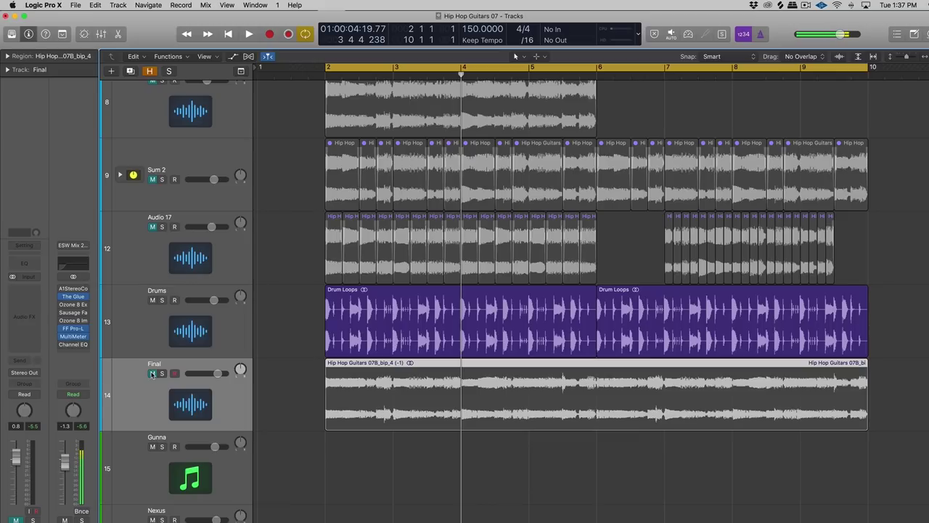
pyautogui.click(152, 373)
# Step: Select the Gunna instrument track, unmute Final and audition it together with the drum loops
pyautogui.scroll(-4, 218, 406)
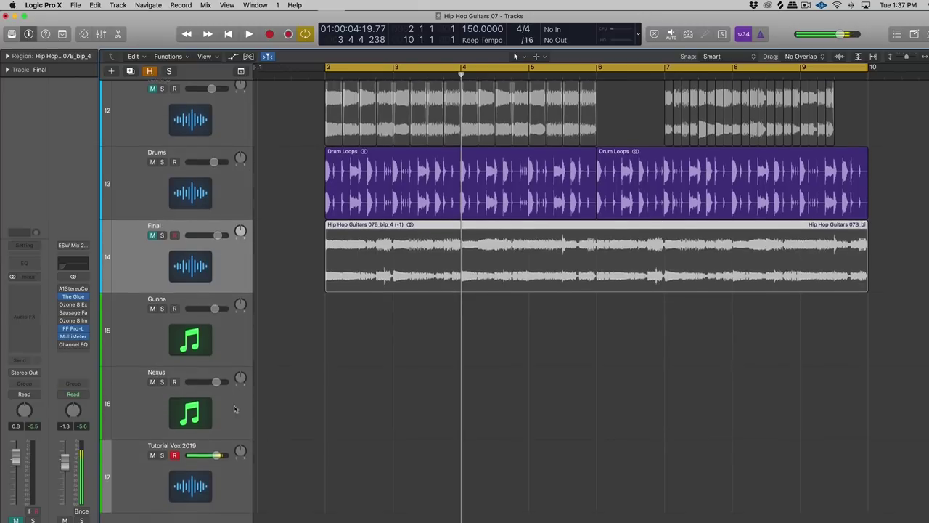
pyautogui.click(245, 417)
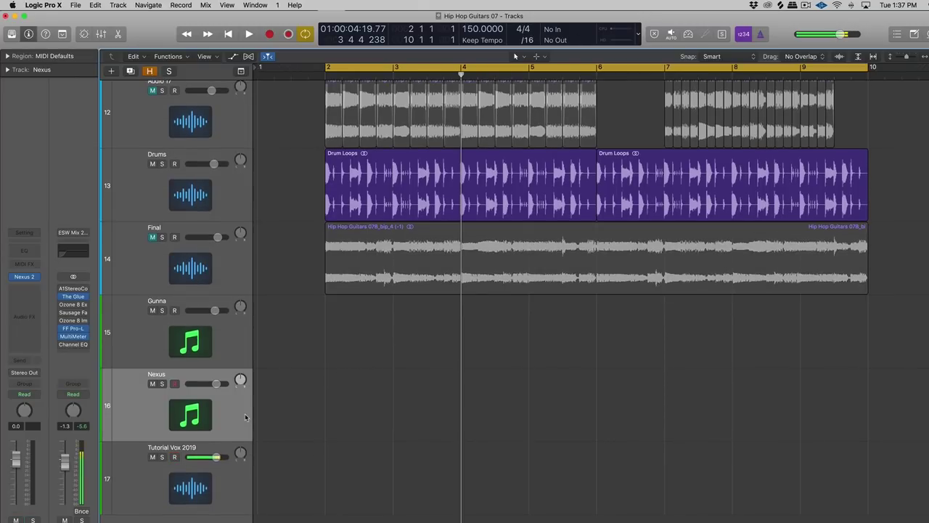
pyautogui.click(222, 359)
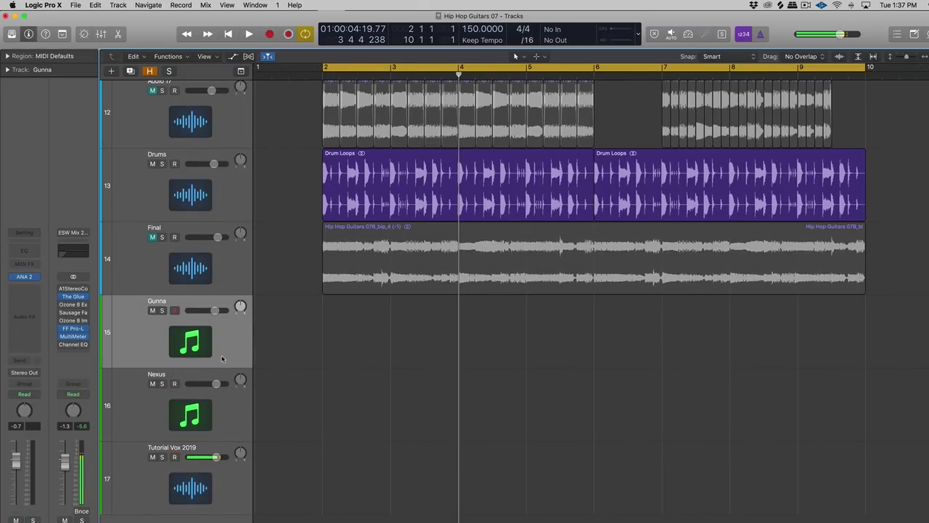
pyautogui.click(154, 238)
pyautogui.press('space')
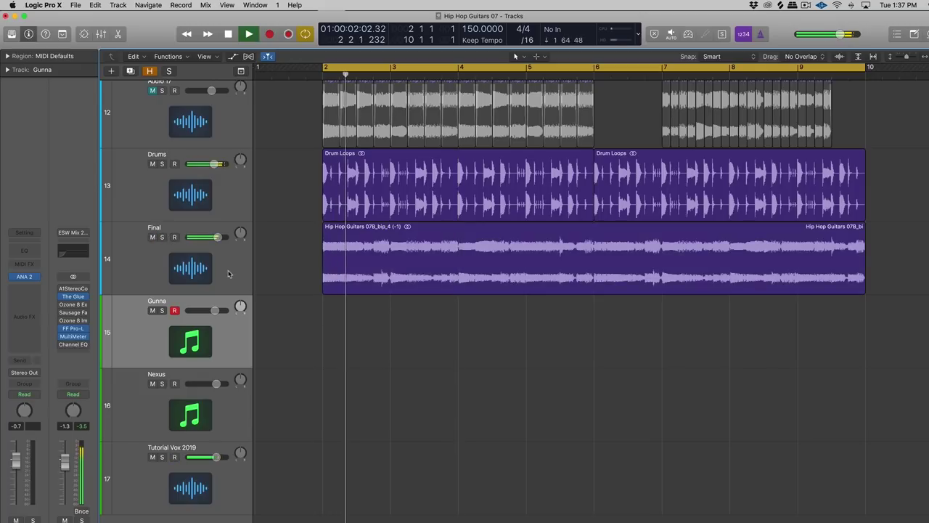
pyautogui.press('space')
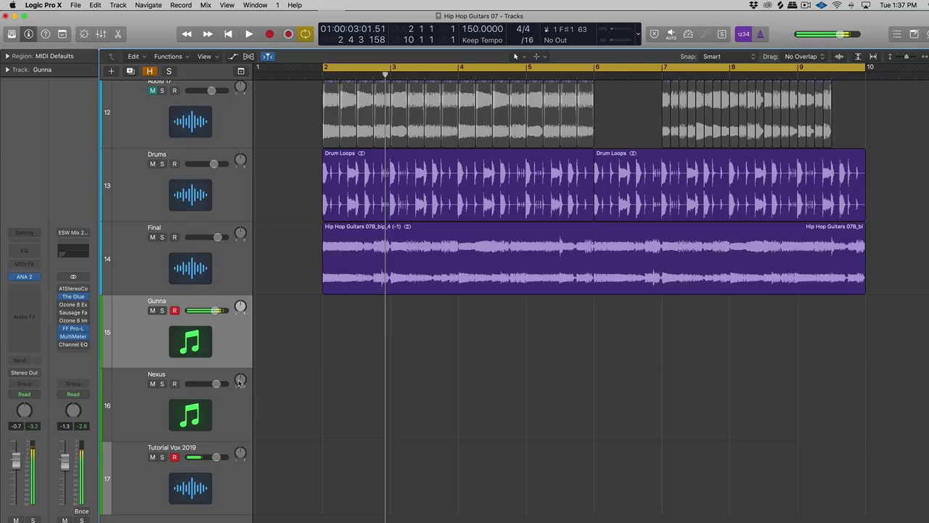
# Step: Select the Nexus track, check its Nexus 2 instrument and play it along with the drums and Final
pyautogui.click(245, 407)
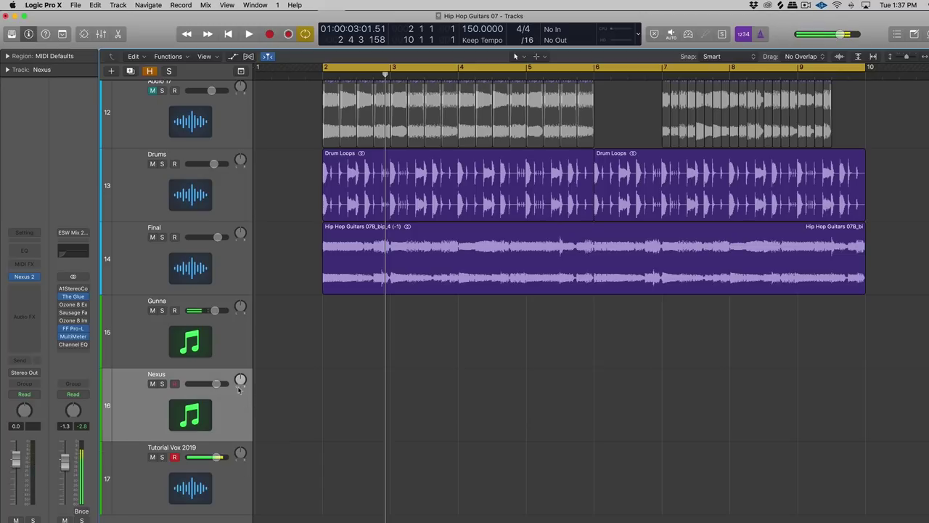
pyautogui.click(24, 276)
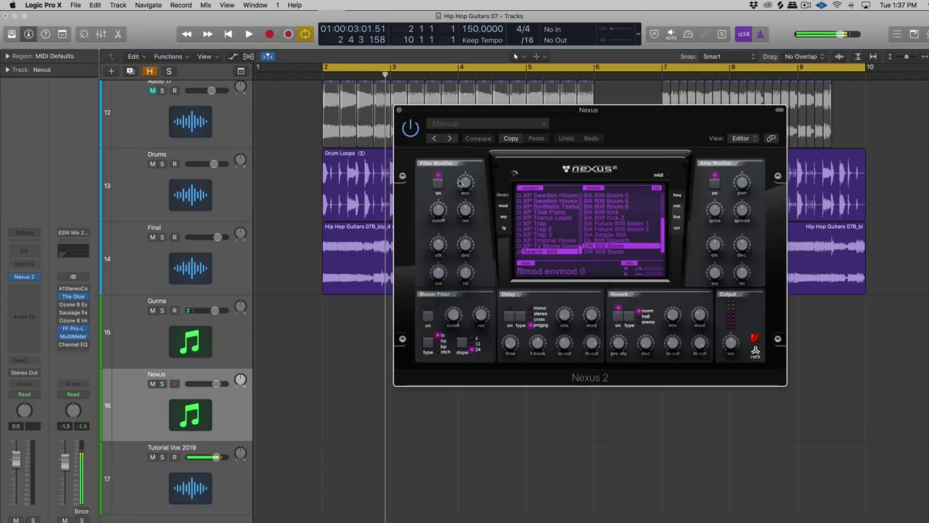
pyautogui.click(397, 109)
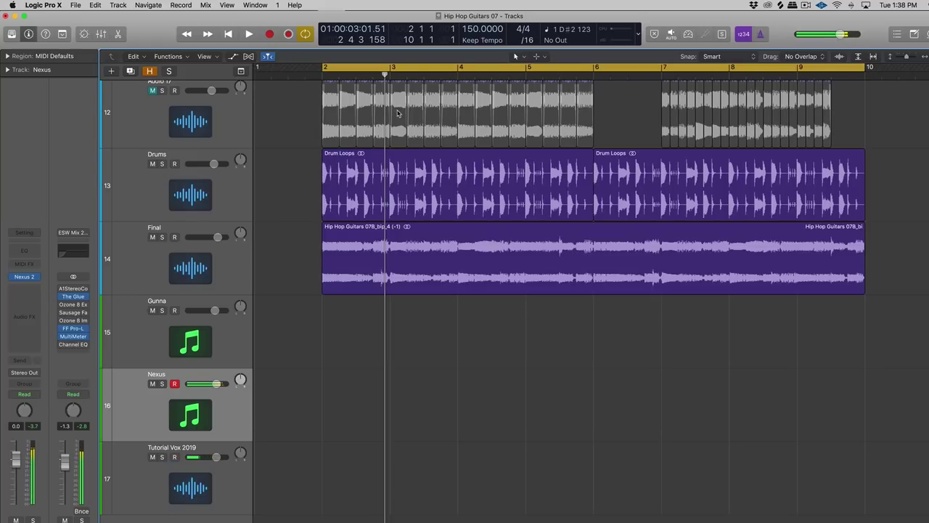
pyautogui.press('space')
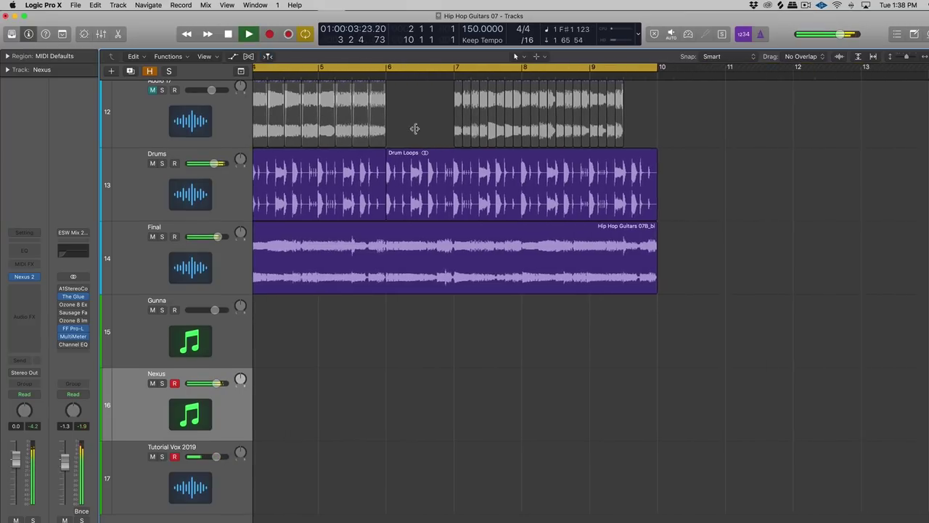
# Step: Stop playback and try the BA Simple 808, BA Future 808 Boom 2 and BA 808 Boom 6 presets in Nexus 2
pyautogui.click(22, 278)
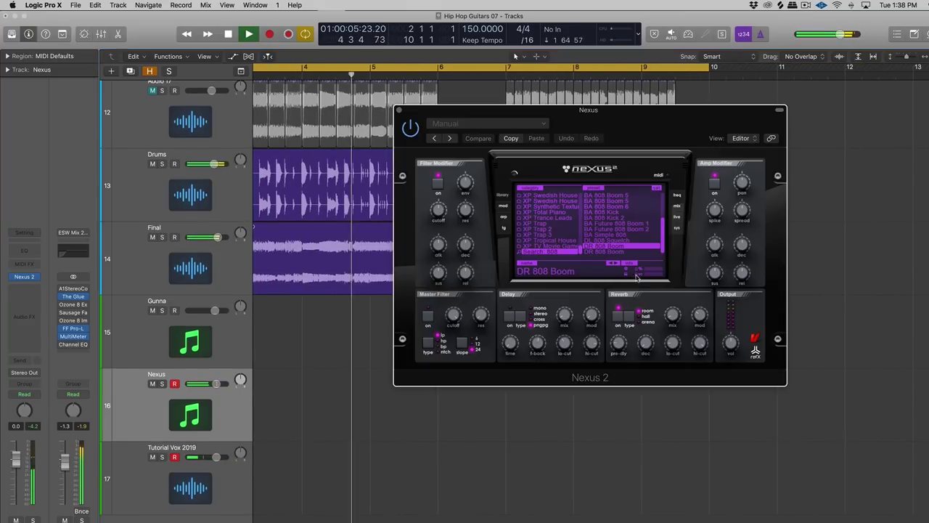
pyautogui.press('space')
pyautogui.click(621, 235)
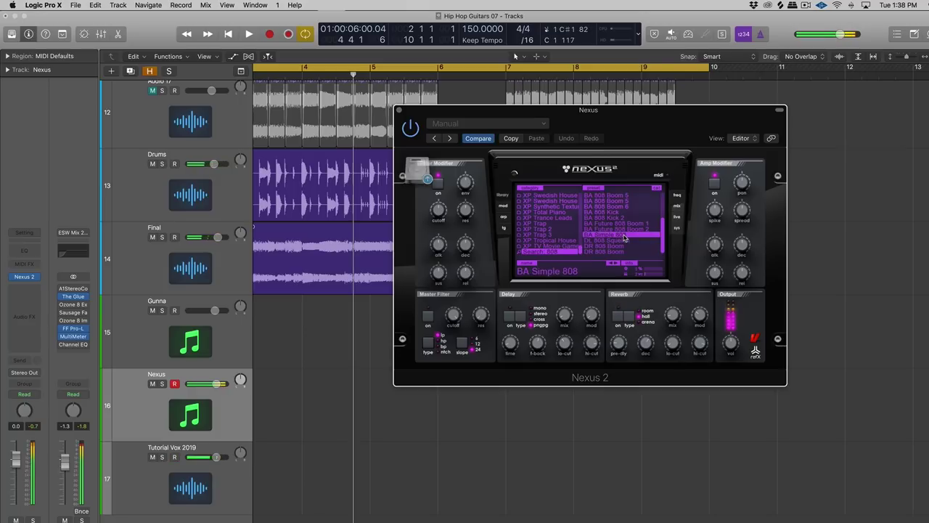
pyautogui.click(626, 229)
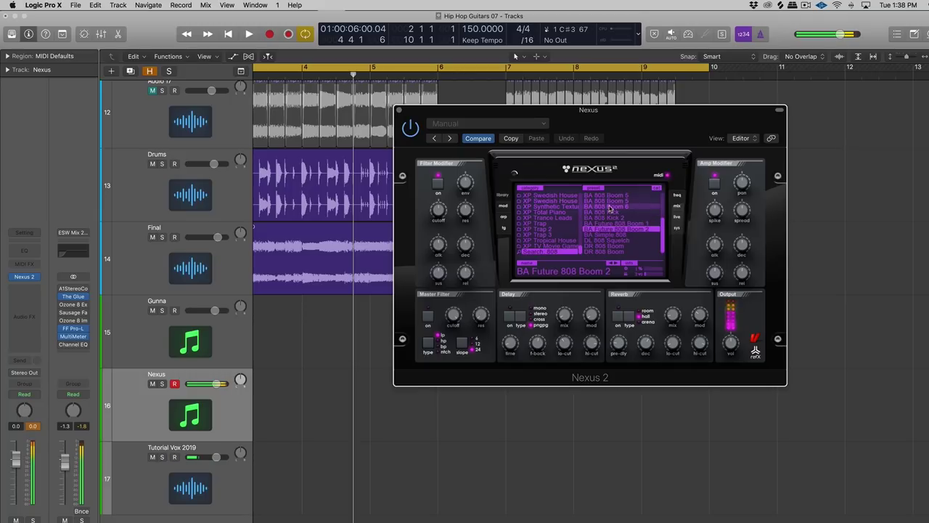
pyautogui.click(608, 207)
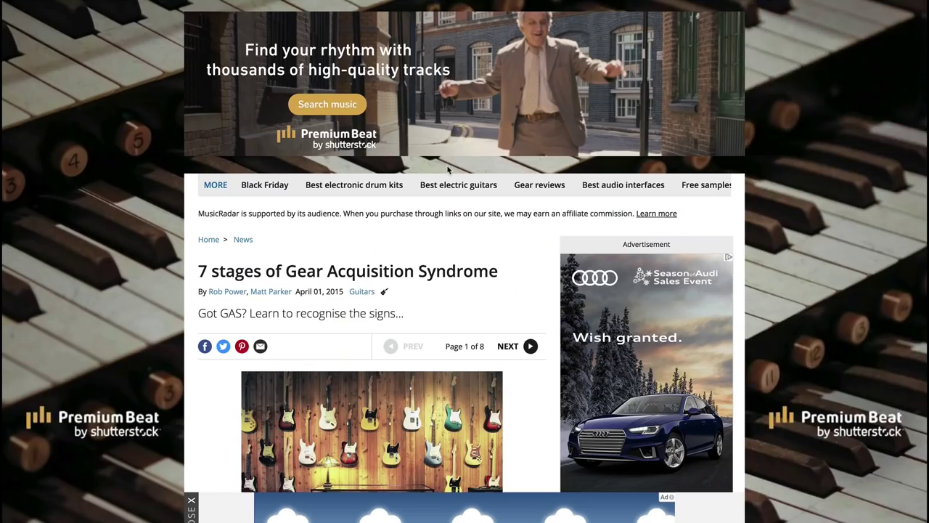
# Step: Read through the first page of MusicRadar's "7 stages of Gear Acquisition Syndrome" article in the web browser
pyautogui.scroll(-5, 448, 169)
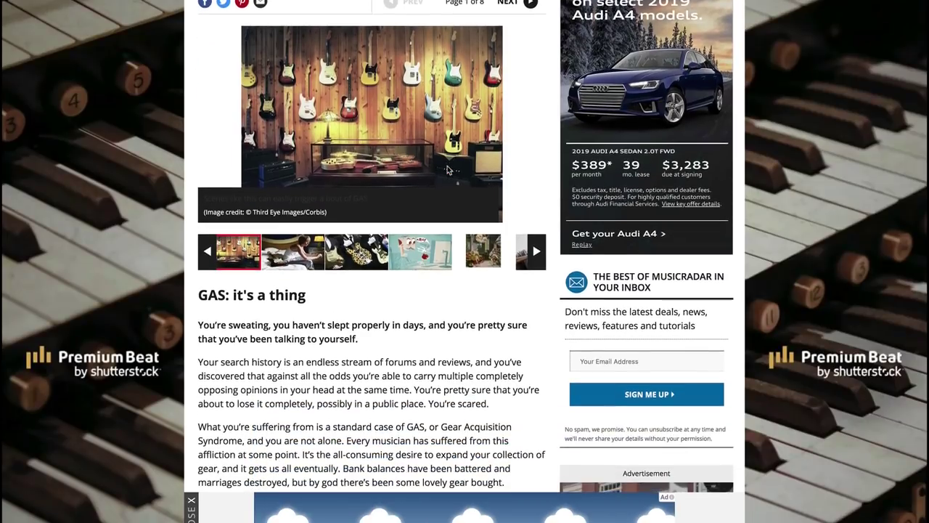
pyautogui.scroll(-2, 448, 169)
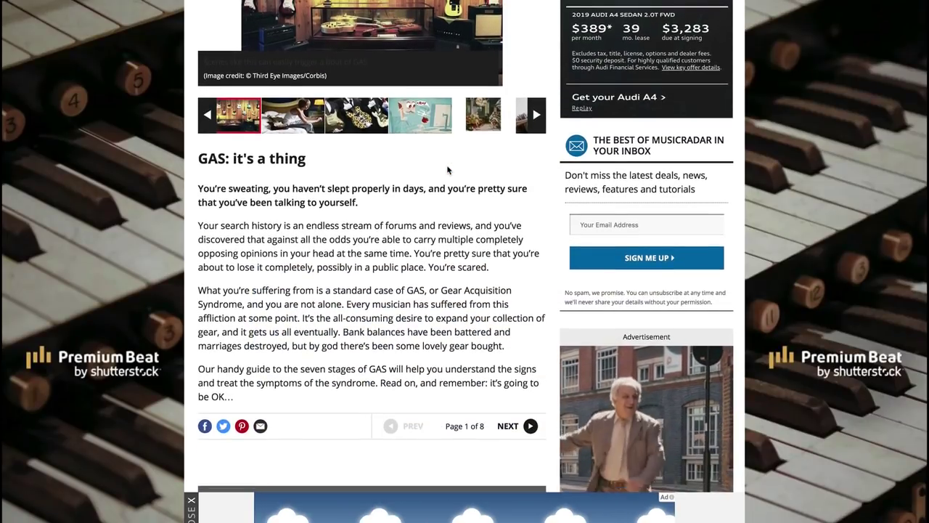
pyautogui.scroll(-1, 448, 169)
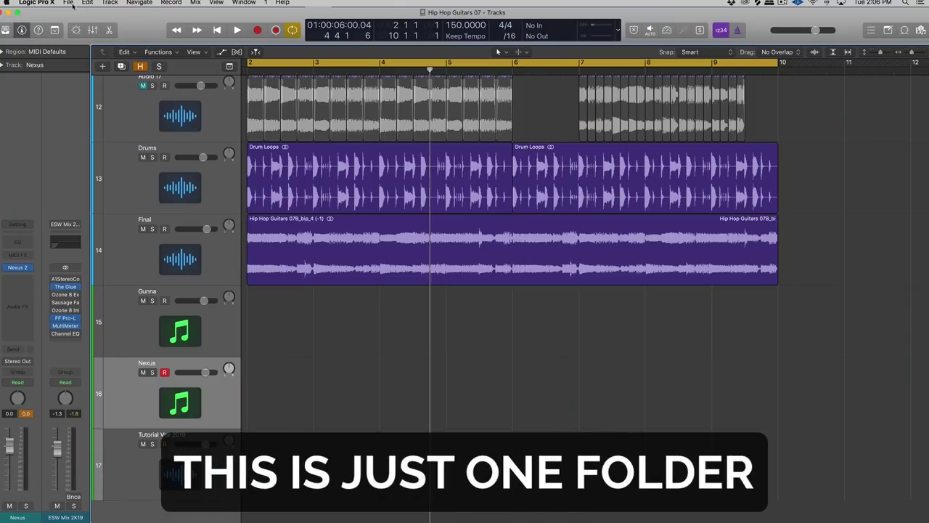
# Step: Browse the saved projects in the Logic folder from the file-opening dialog
pyautogui.click(69, 2)
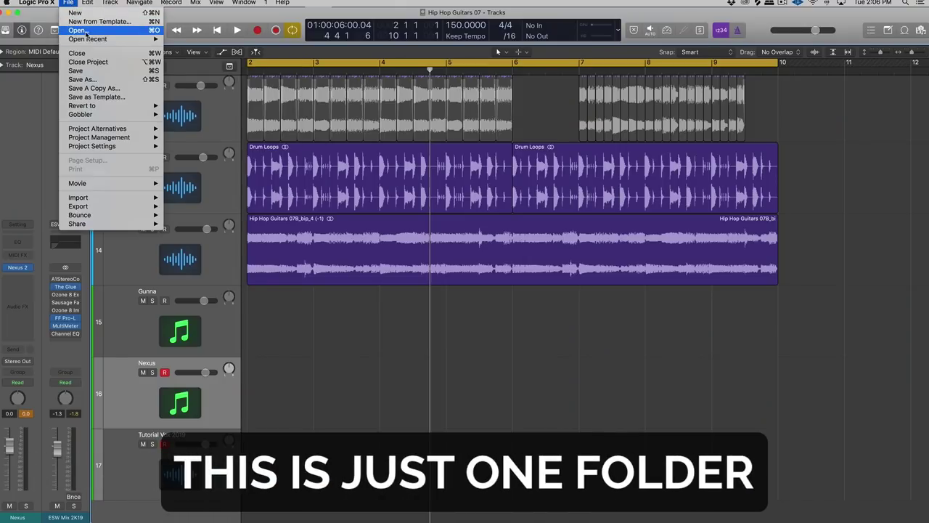
pyautogui.click(85, 33)
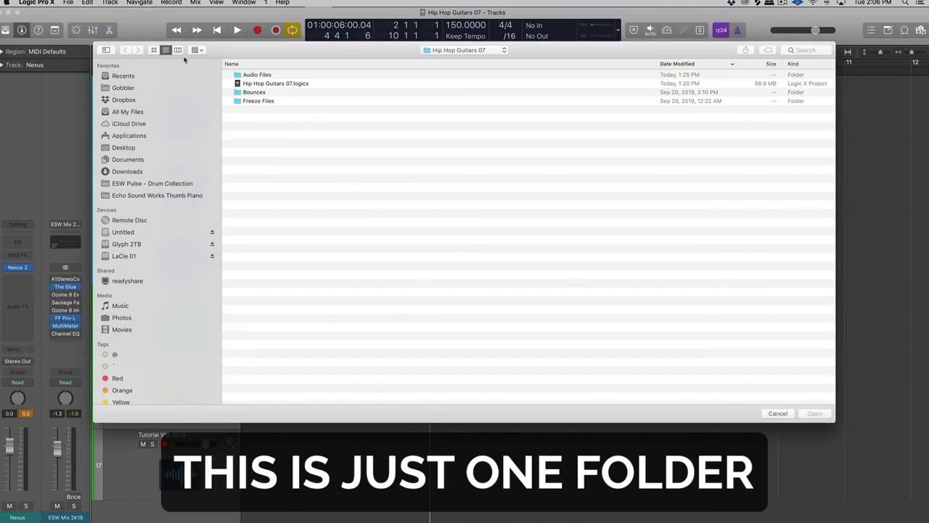
pyautogui.click(448, 51)
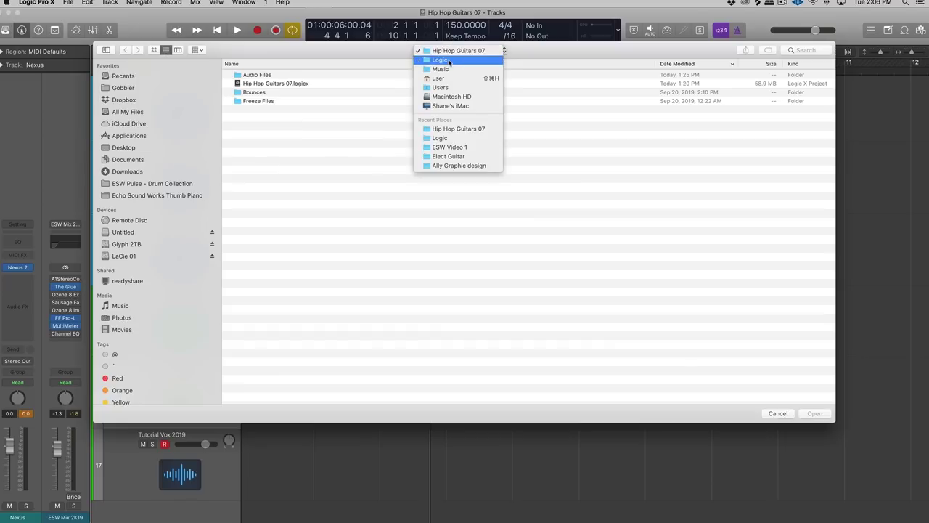
pyautogui.click(448, 61)
pyautogui.scroll(-5, 387, 180)
pyautogui.scroll(-15, 388, 180)
pyautogui.scroll(-12, 388, 181)
pyautogui.scroll(-10, 388, 181)
pyautogui.scroll(-8, 388, 181)
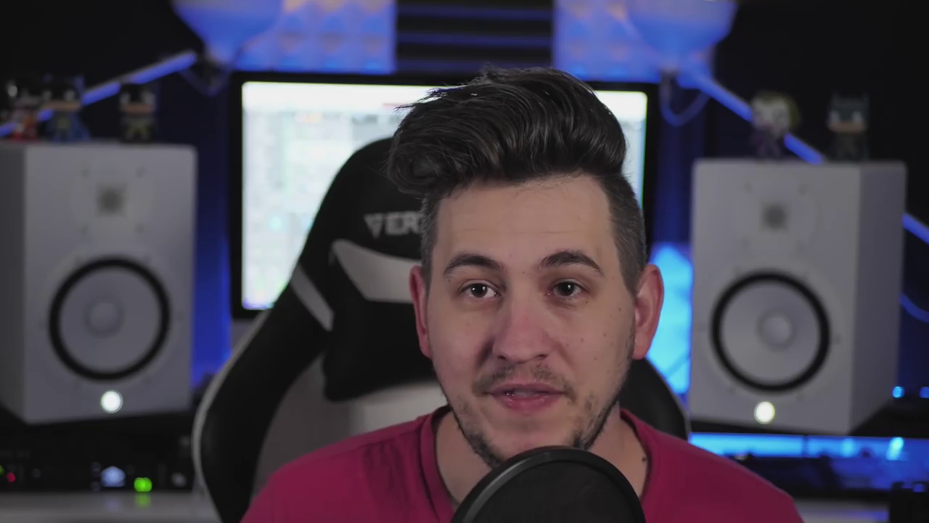
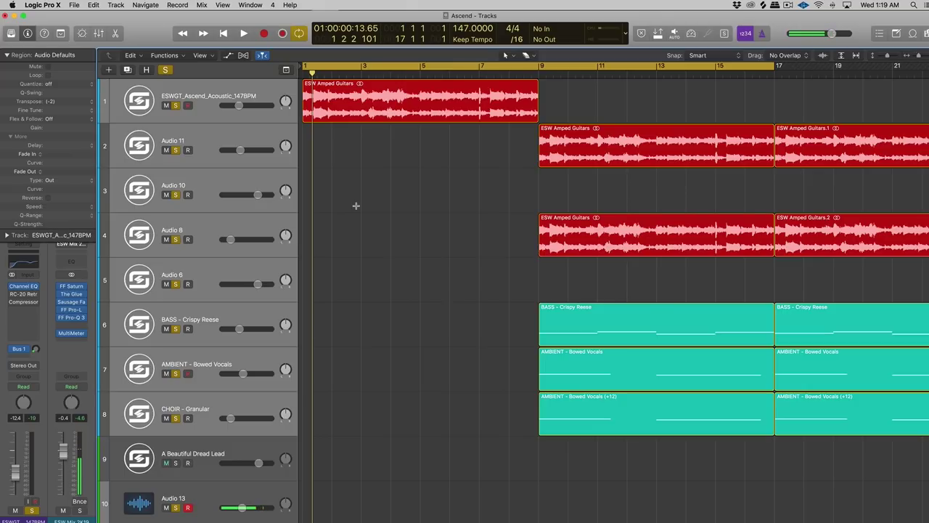
# Step: Play the ESWGT_Ascend_Acoustic_147BPM track and adjust the bands of its Channel EQ
pyautogui.click(215, 102)
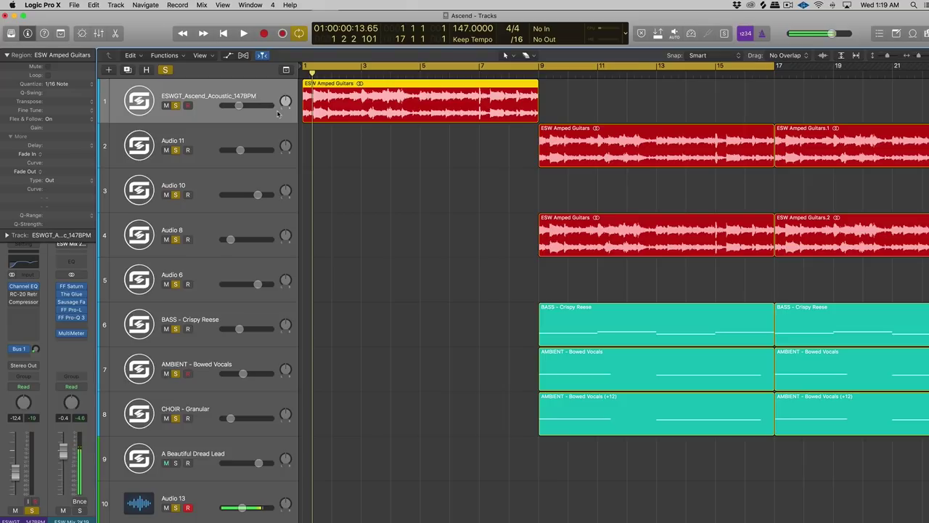
pyautogui.press('space')
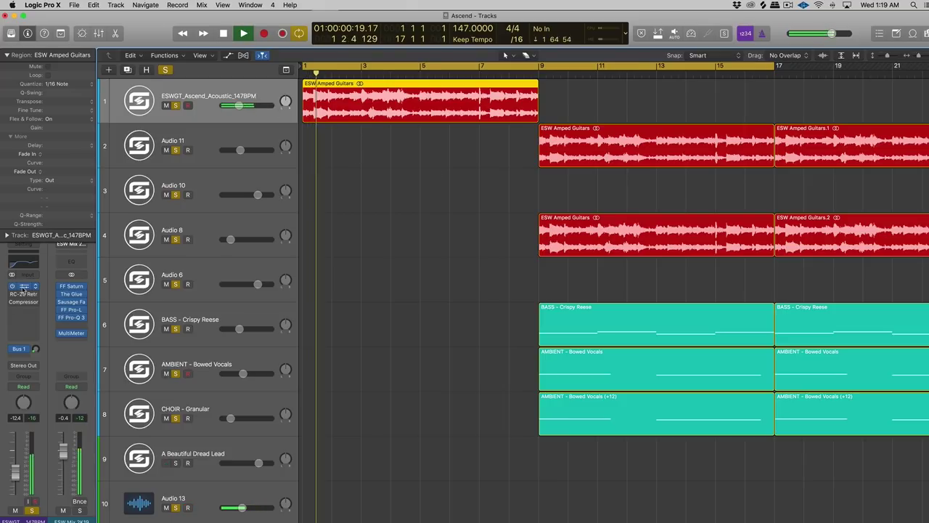
pyautogui.click(24, 288)
pyautogui.moveTo(319, 140); pyautogui.dragTo(327, 150)
pyautogui.moveTo(135, 139); pyautogui.dragTo(51, 164)
pyautogui.press('super+w')
# Step: Check the acoustic guitar's frequency spectrum in the MultiMeter, then stop playback and close the meter
pyautogui.click(71, 333)
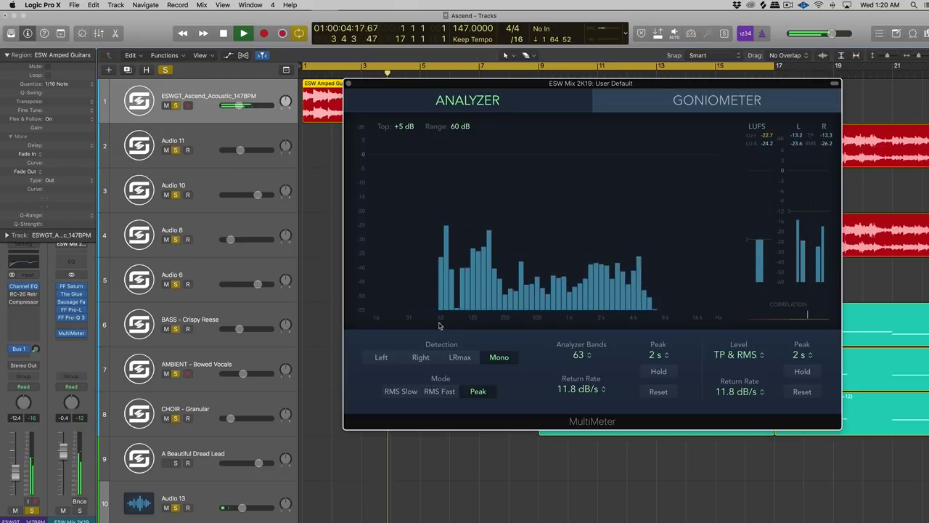
pyautogui.press('space')
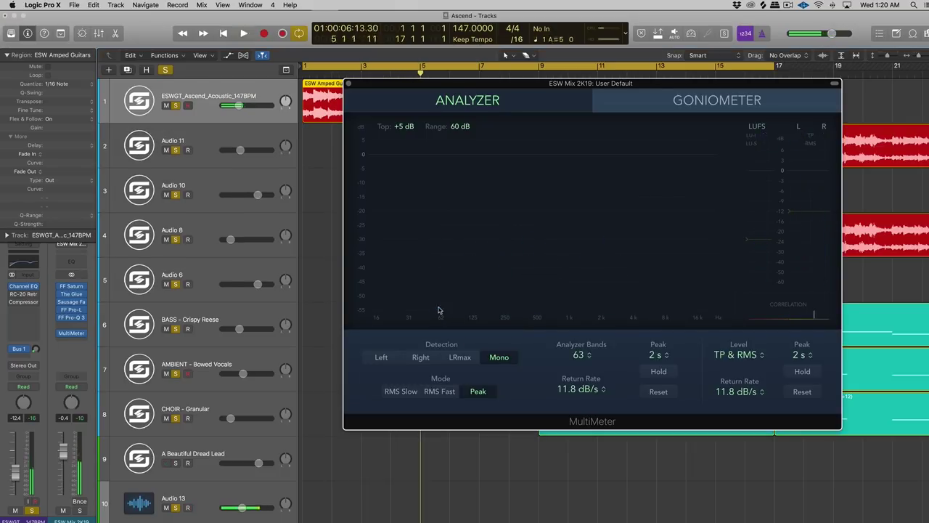
pyautogui.hotkey('ctrl', 'r')
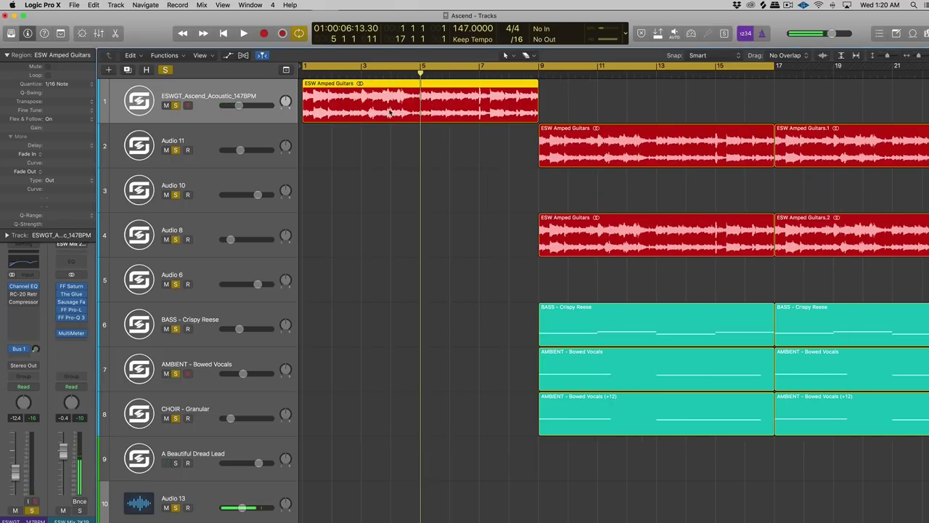
pyautogui.press('super+w')
# Step: Set the cycle range to bars 9 to 17 and play the Audio 11 region in solo
pyautogui.moveTo(545, 71); pyautogui.dragTo(775, 70)
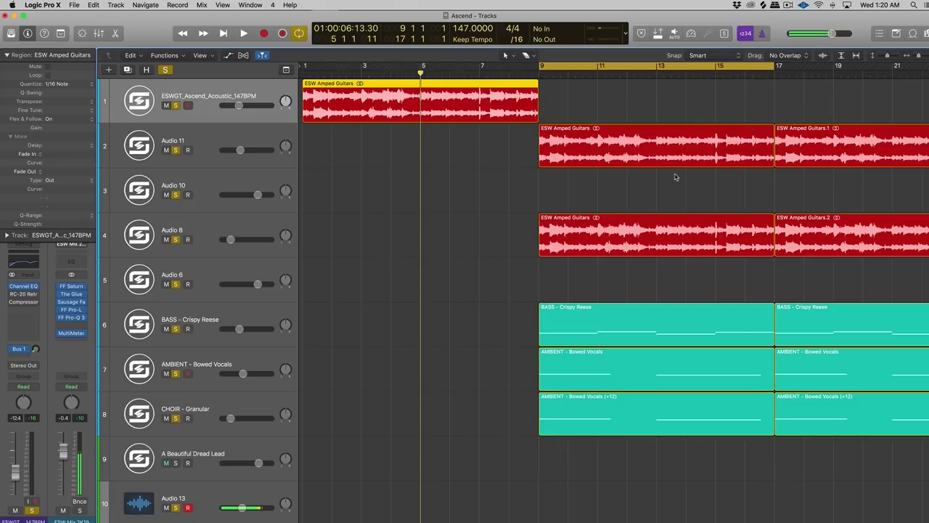
pyautogui.click(272, 140)
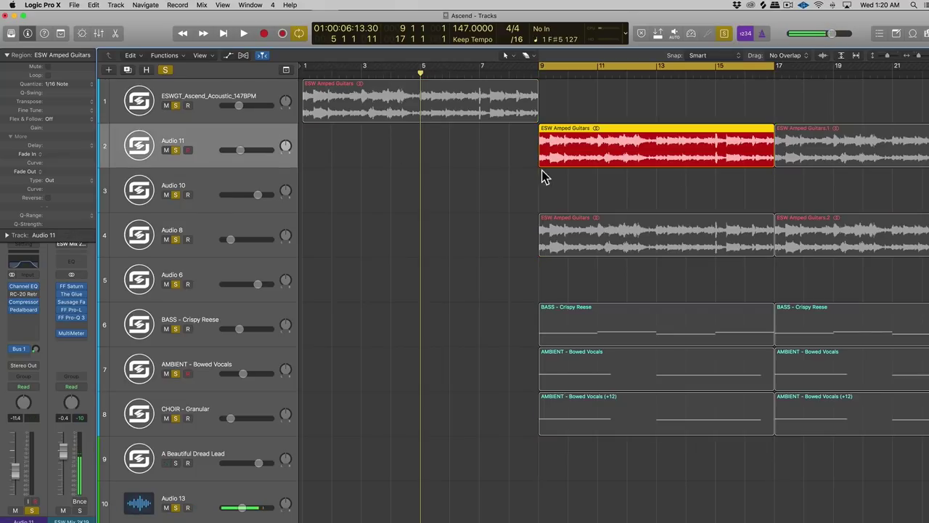
pyautogui.press('space')
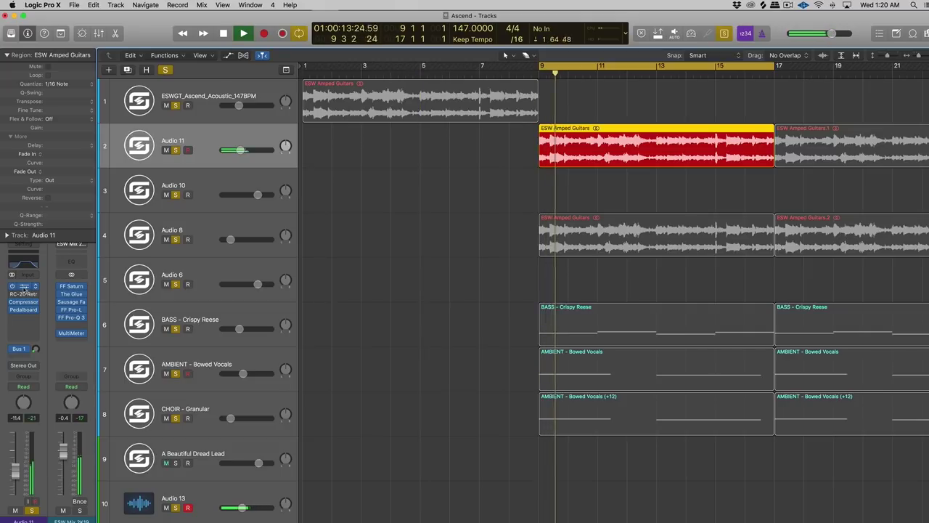
# Step: Check the low-cut band in Audio 11's Channel EQ during playback, then stop playback and close the EQ
pyautogui.click(23, 287)
pyautogui.moveTo(80, 145); pyautogui.dragTo(171, 162)
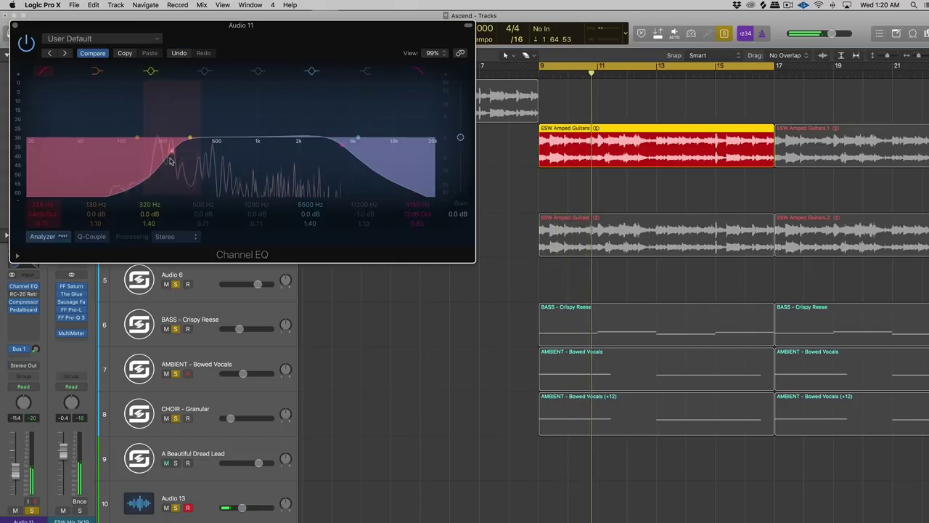
pyautogui.press('space')
pyautogui.click(26, 42)
pyautogui.click(14, 25)
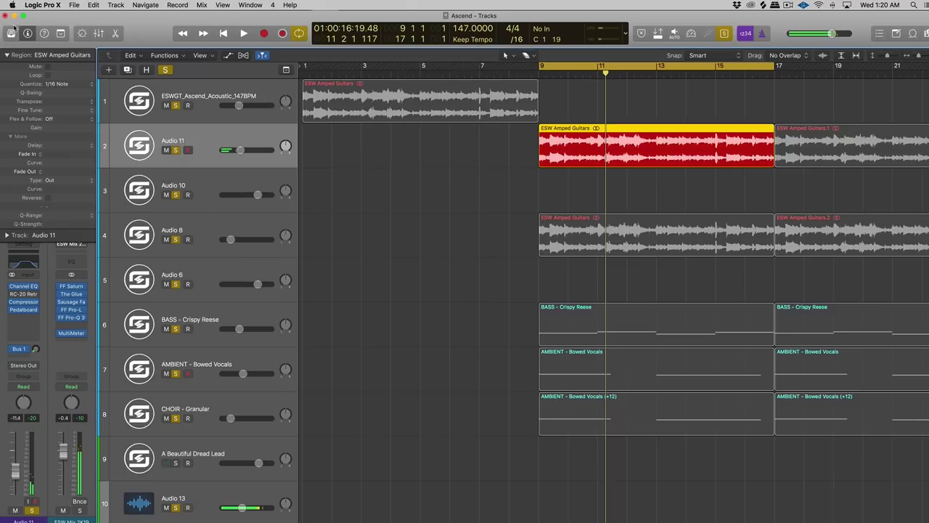
# Step: Play the BASS - Crispy Reese region in solo from bar 9, then together with the Audio 11 guitar region
pyautogui.click(586, 312)
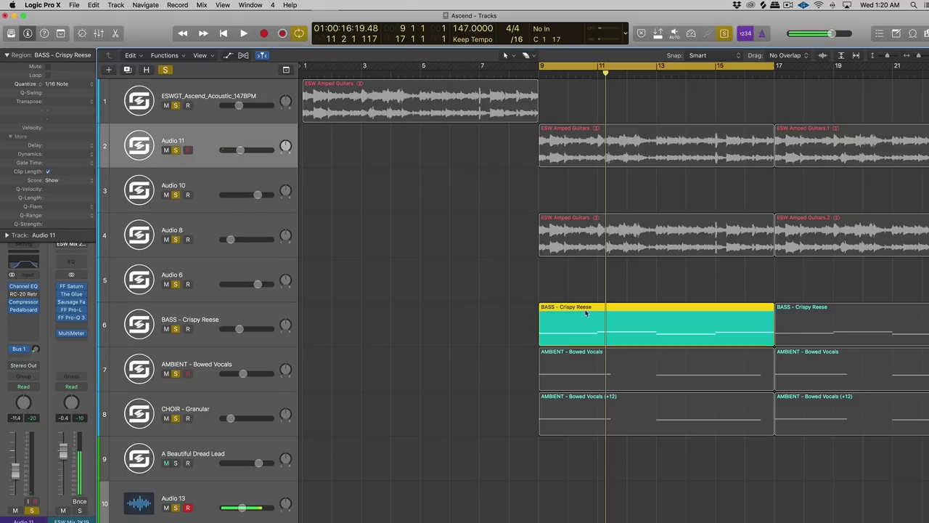
pyautogui.press('space')
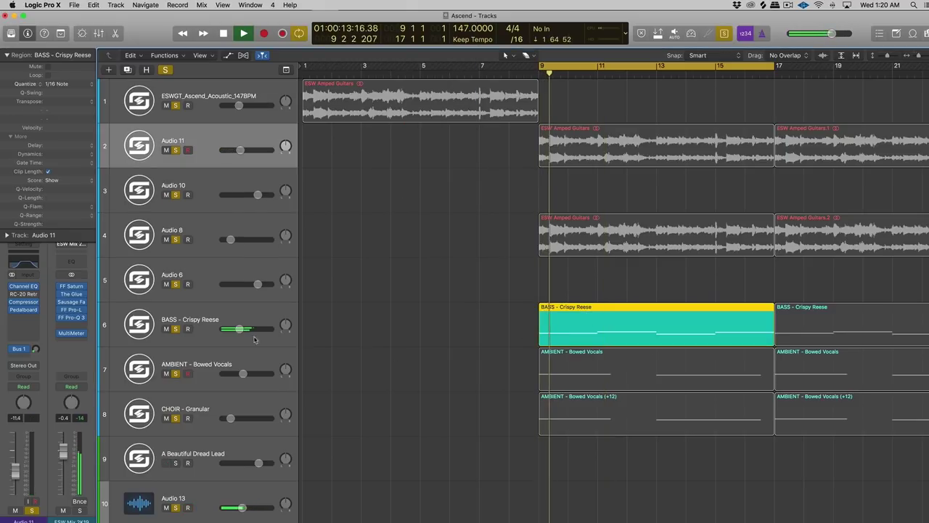
pyautogui.keyDown('shift'); pyautogui.click(610, 137); pyautogui.keyUp('shift')
pyautogui.press('space')
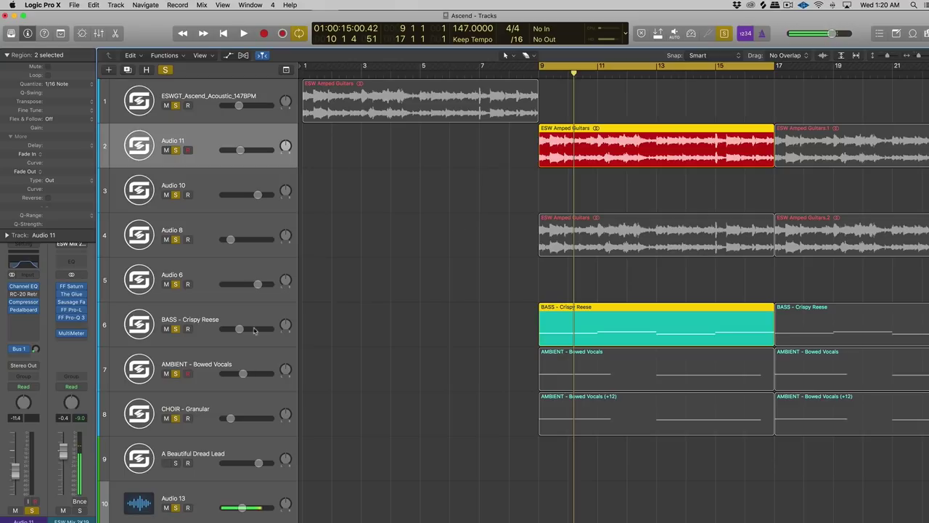
pyautogui.press('space')
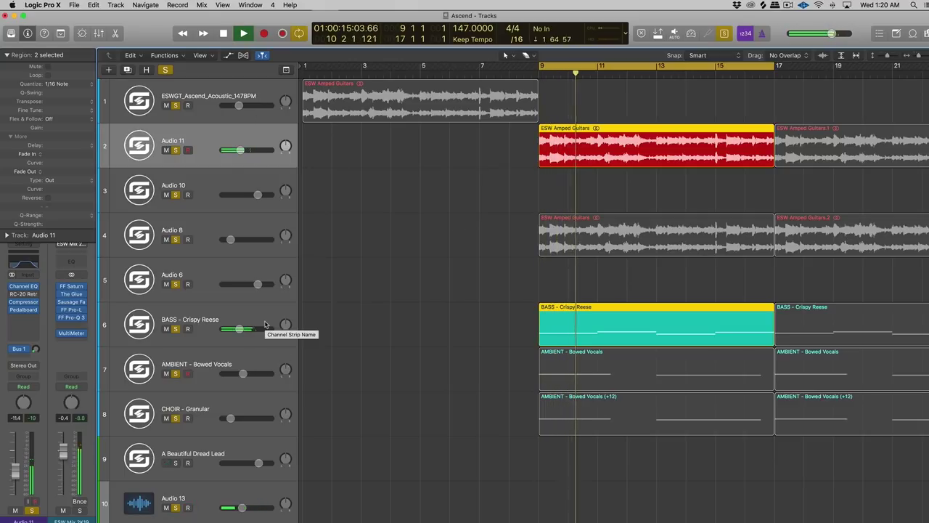
pyautogui.press('space')
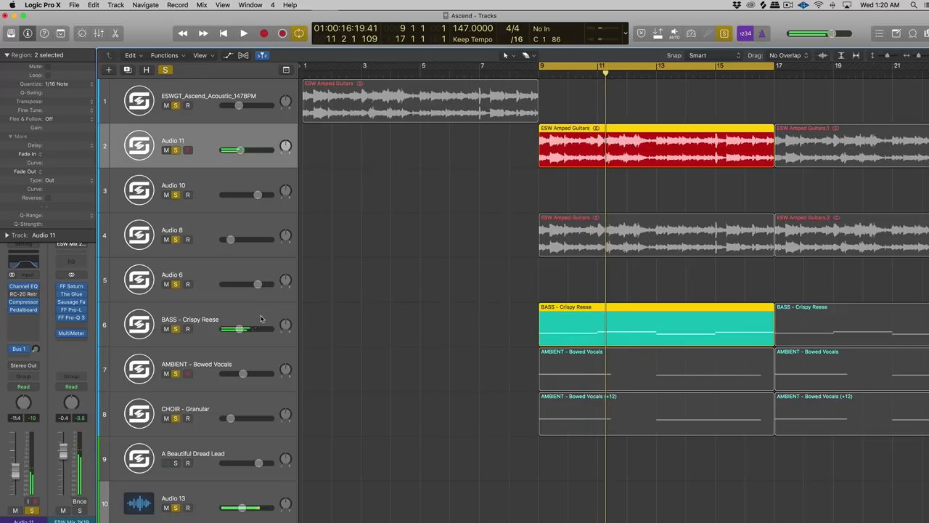
# Step: Shift the high-cut band slightly upward in frequency in the BASS - Crispy Reese track's Channel EQ, then close the EQ
pyautogui.click(258, 307)
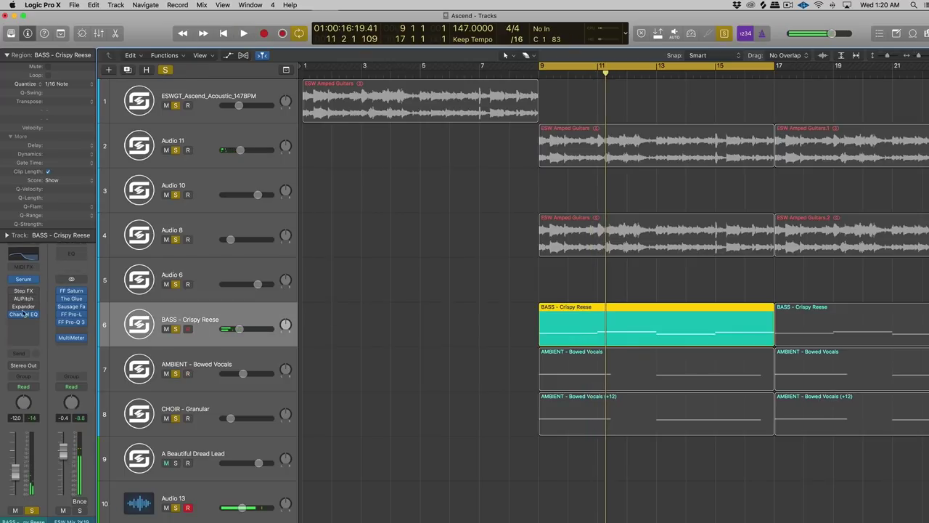
pyautogui.click(23, 314)
pyautogui.moveTo(198, 144); pyautogui.dragTo(203, 143)
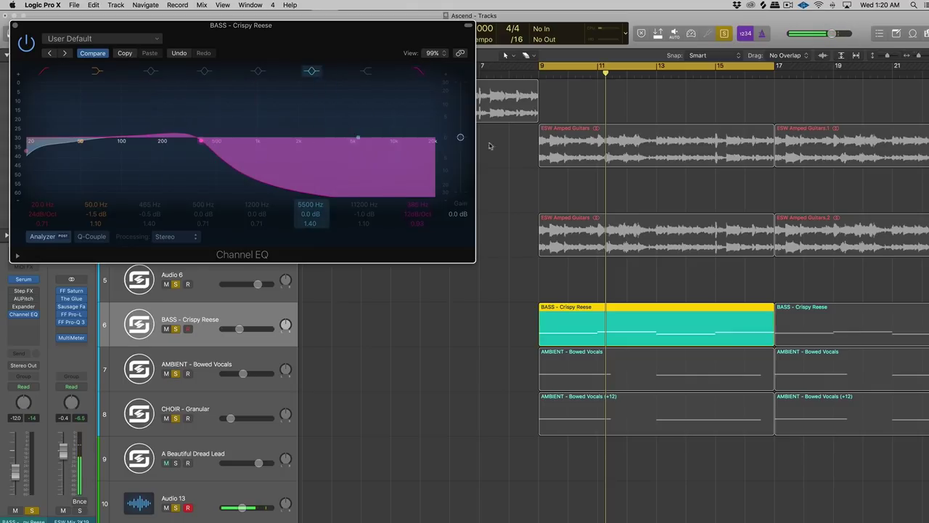
pyautogui.moveTo(203, 142); pyautogui.dragTo(207, 145)
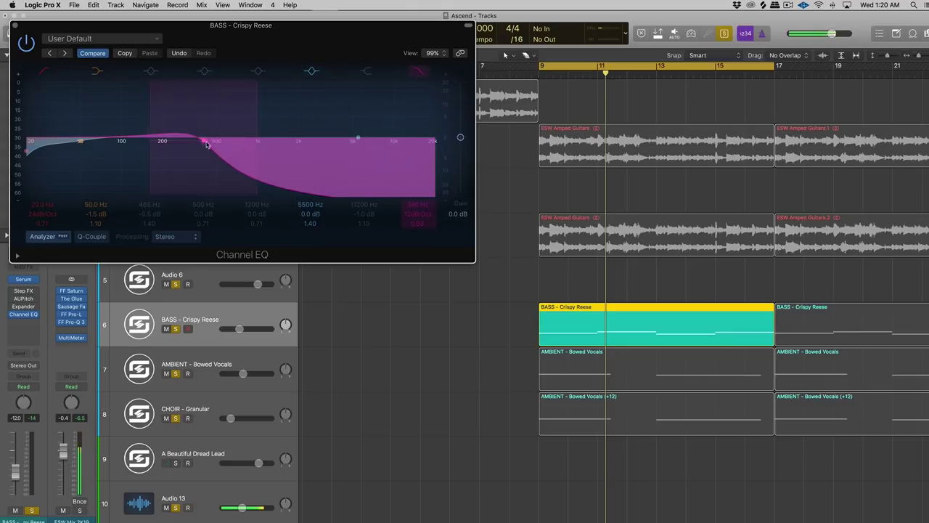
pyautogui.click(634, 156)
pyautogui.click(17, 27)
# Step: Play the AMBIENT - Bowed Vocals and CHOIR - Granular regions at bar 9 together in solo, then stop playback
pyautogui.press('super+a')
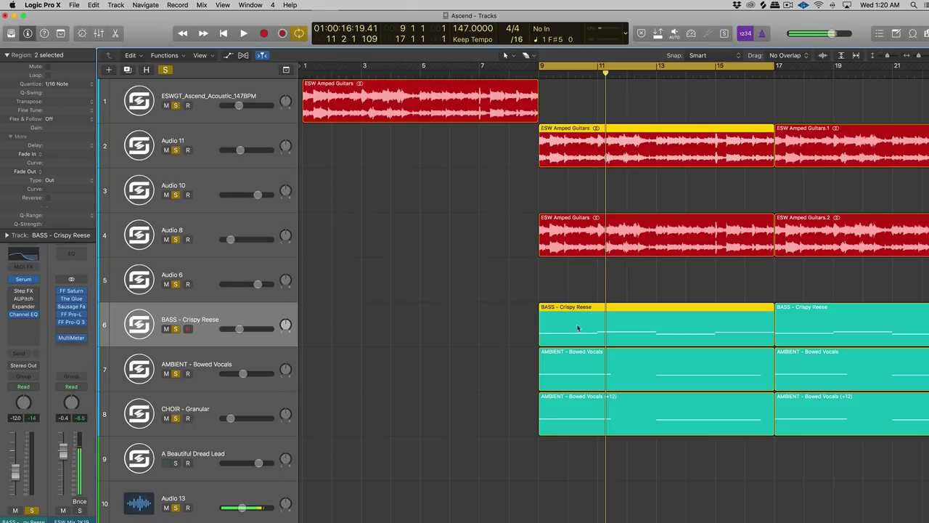
pyautogui.moveTo(518, 362); pyautogui.dragTo(609, 426)
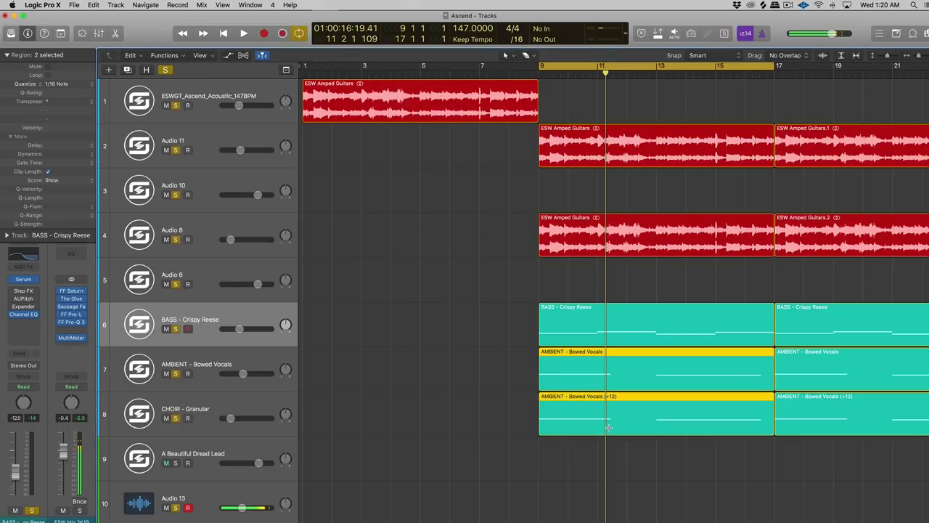
pyautogui.click(275, 383)
pyautogui.keyDown('shift'); pyautogui.click(275, 400); pyautogui.keyUp('shift')
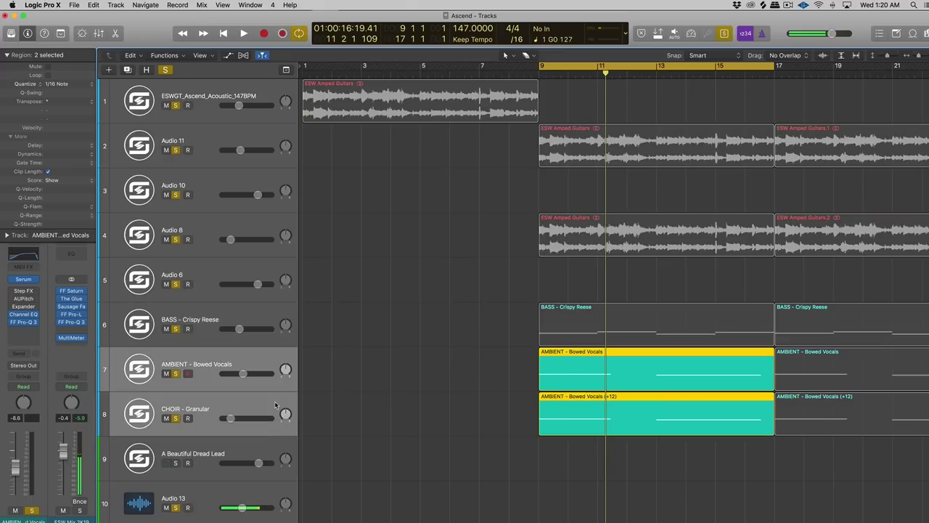
pyautogui.press('space')
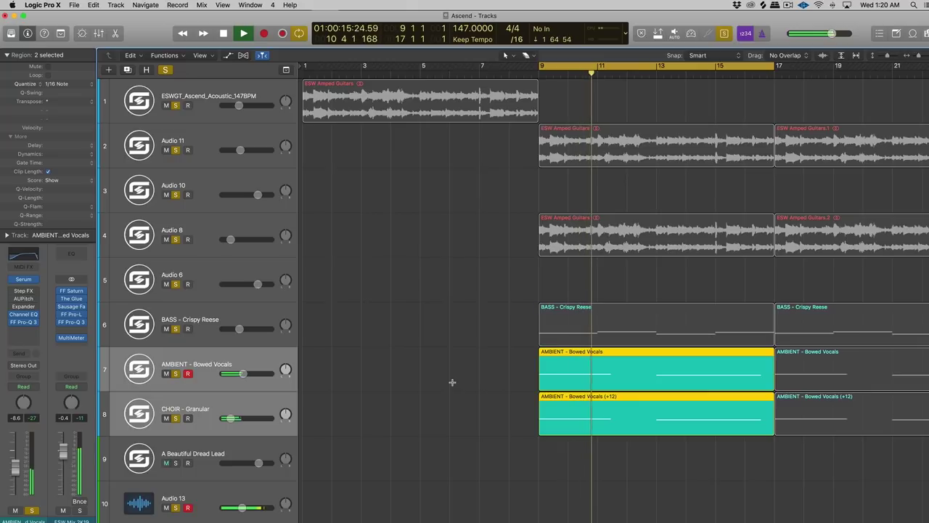
pyautogui.press('space')
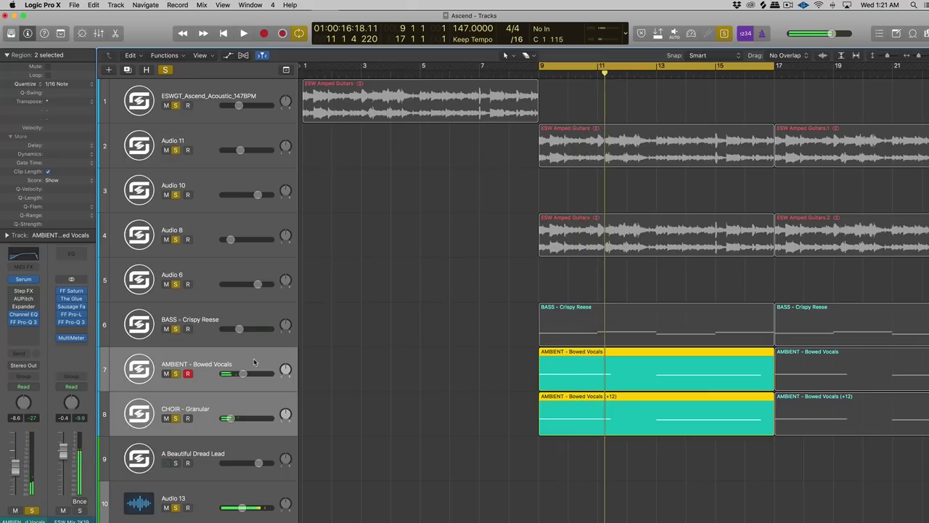
# Step: In the CHOIR - Granular track's FF Pro-Q 3, set the low bell cut to about -8.1 dB at 106 Hz
pyautogui.click(253, 364)
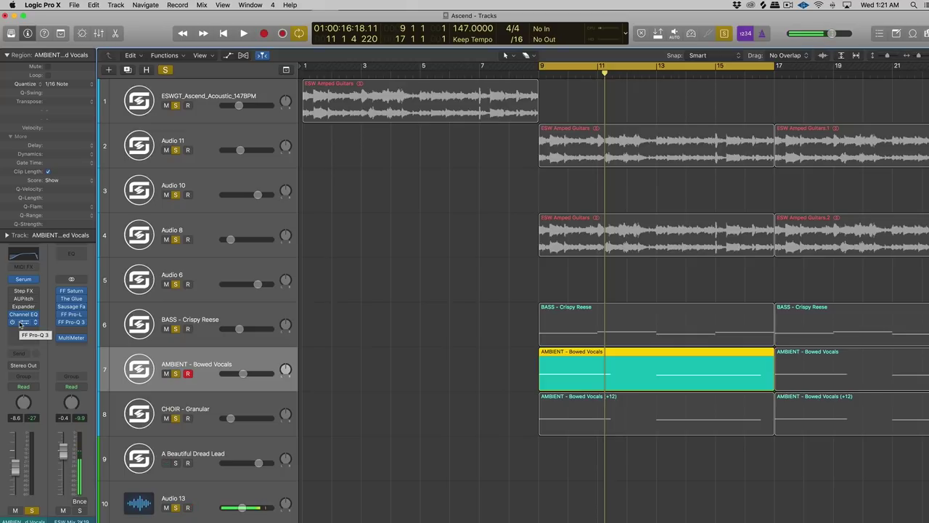
pyautogui.click(23, 321)
pyautogui.press('Down')
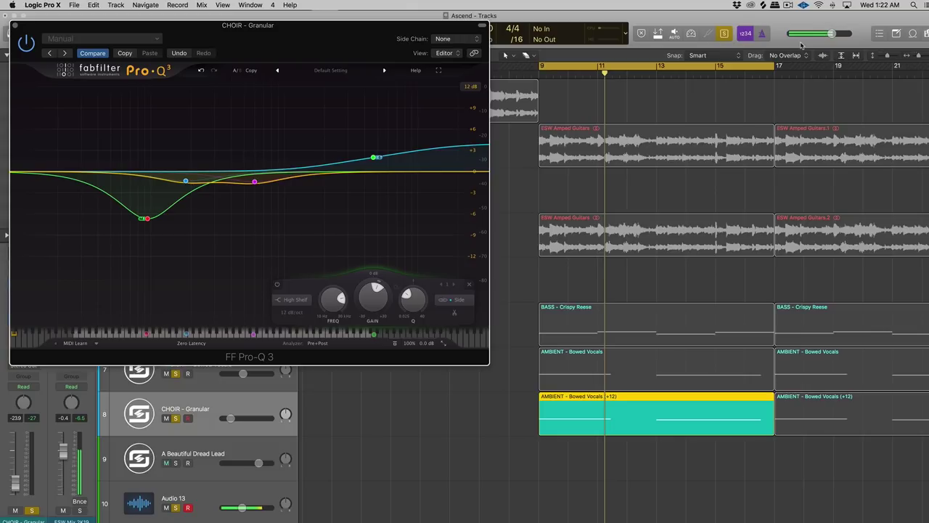
pyautogui.click(145, 216)
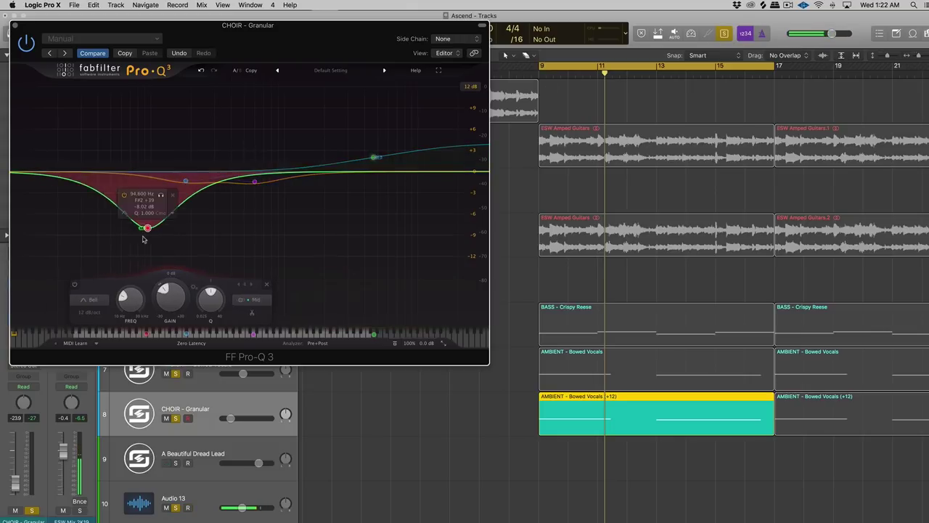
pyautogui.click(373, 157)
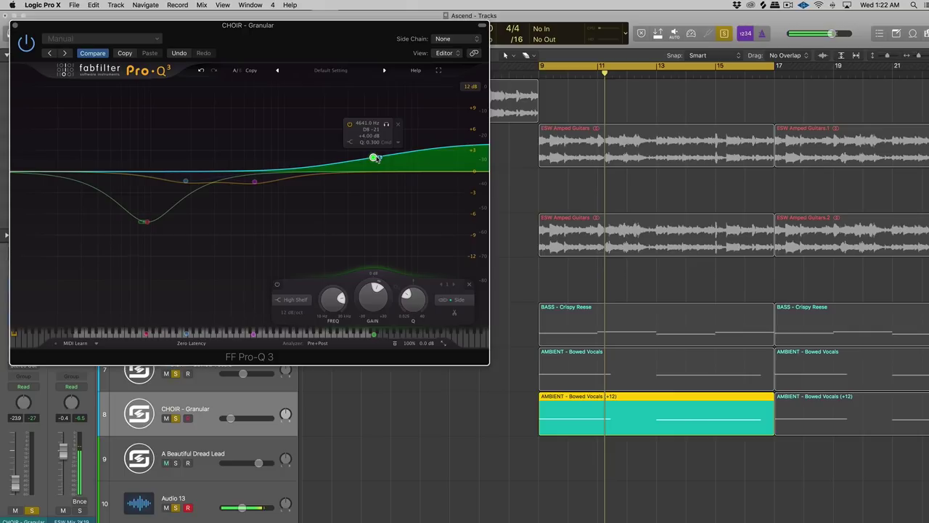
pyautogui.moveTo(254, 216)
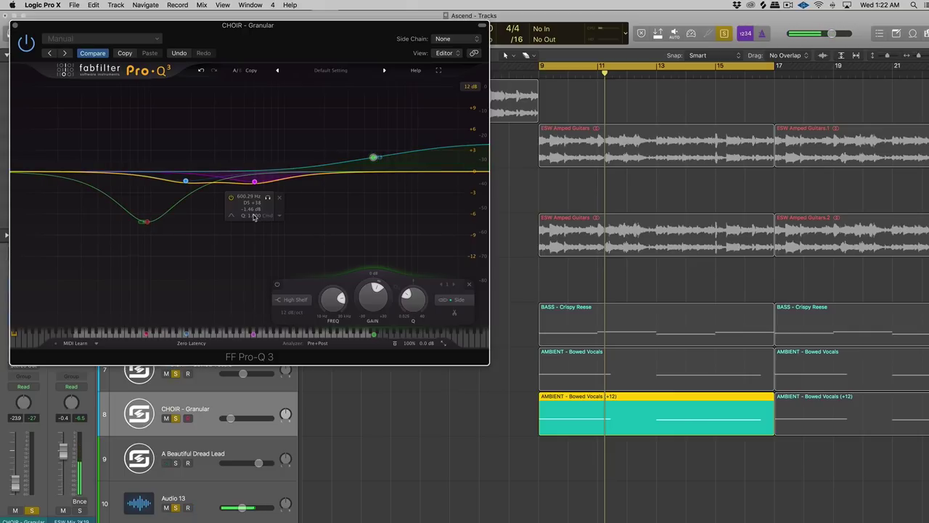
pyautogui.click(145, 228)
pyautogui.moveTo(146, 230); pyautogui.dragTo(153, 232)
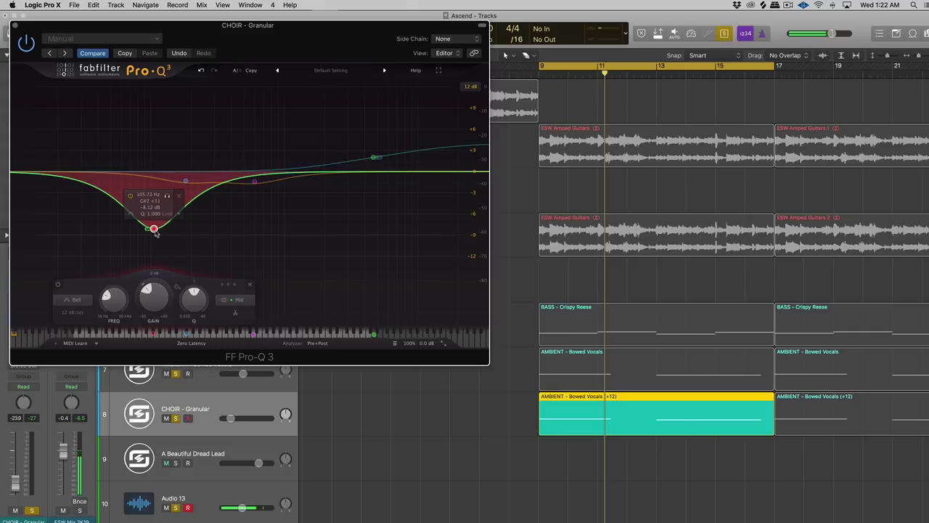
# Step: Raise the choir's high shelf to about +5.6 dB near 4.6 kHz and audition that band alone during playback
pyautogui.press('space')
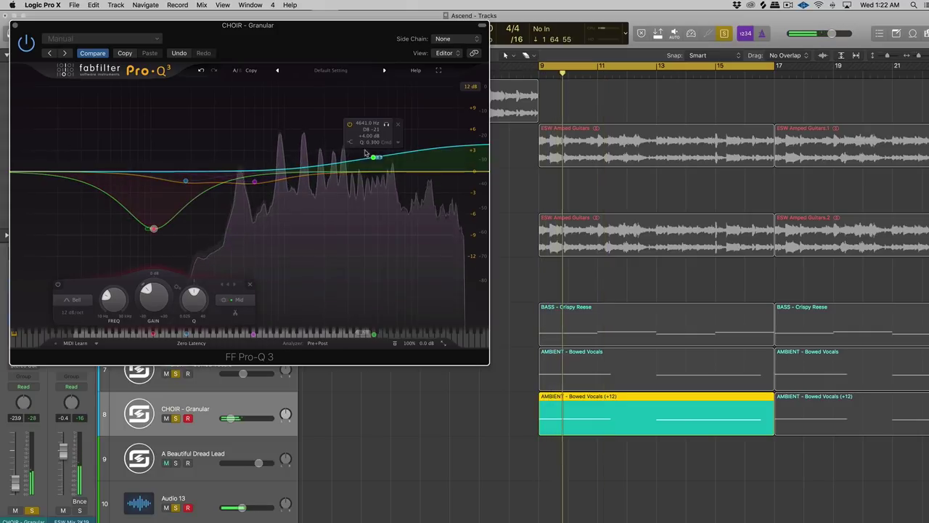
pyautogui.press('space')
pyautogui.moveTo(378, 156); pyautogui.dragTo(373, 152)
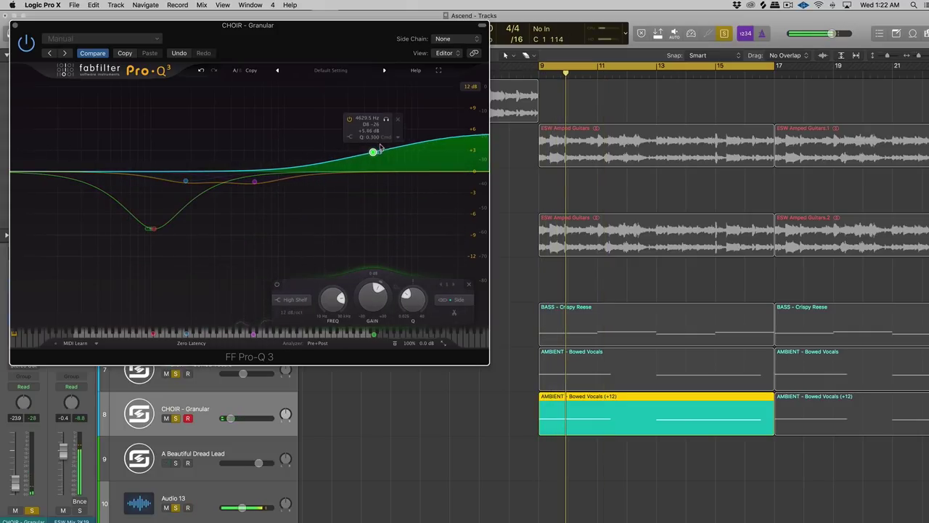
pyautogui.press('space')
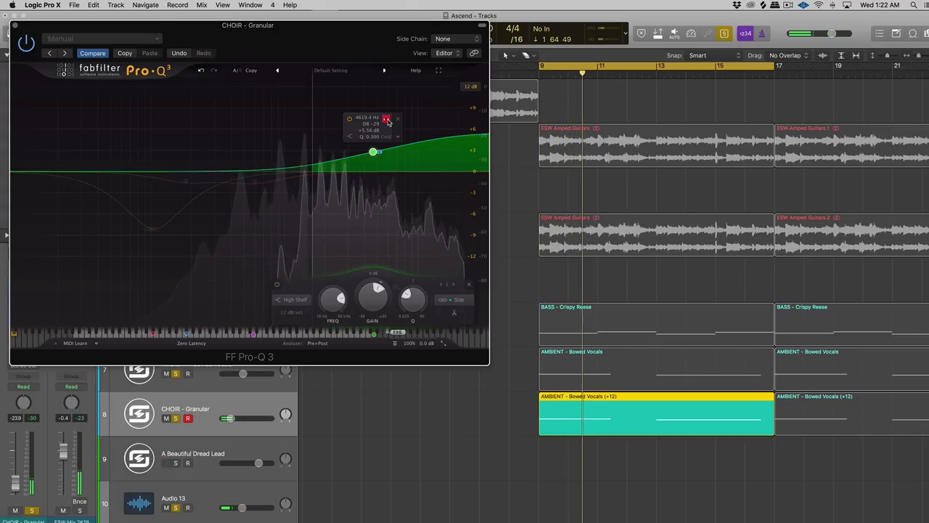
pyautogui.click(387, 120)
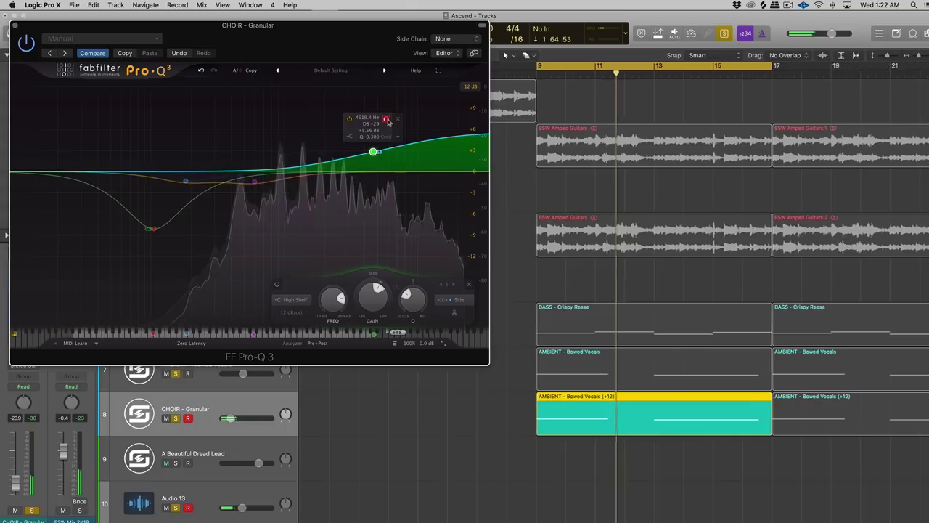
# Step: Turn off region solo, play the full arrangement from bar 9 and close the choir's FF Pro-Q 3
pyautogui.press('space')
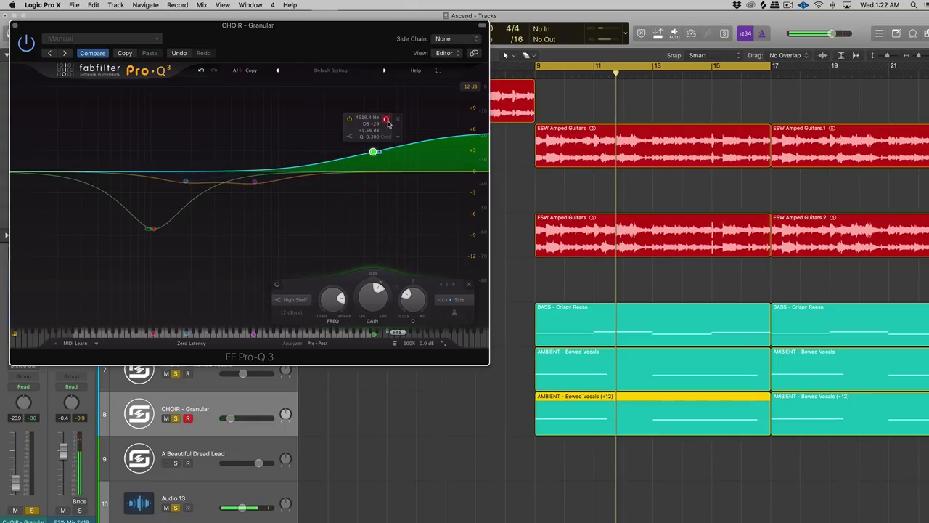
pyautogui.press('space')
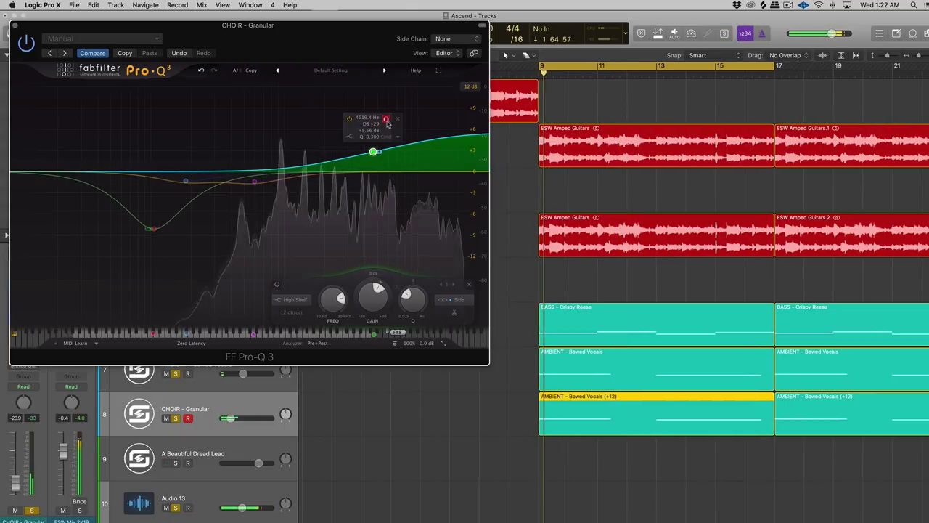
pyautogui.click(16, 26)
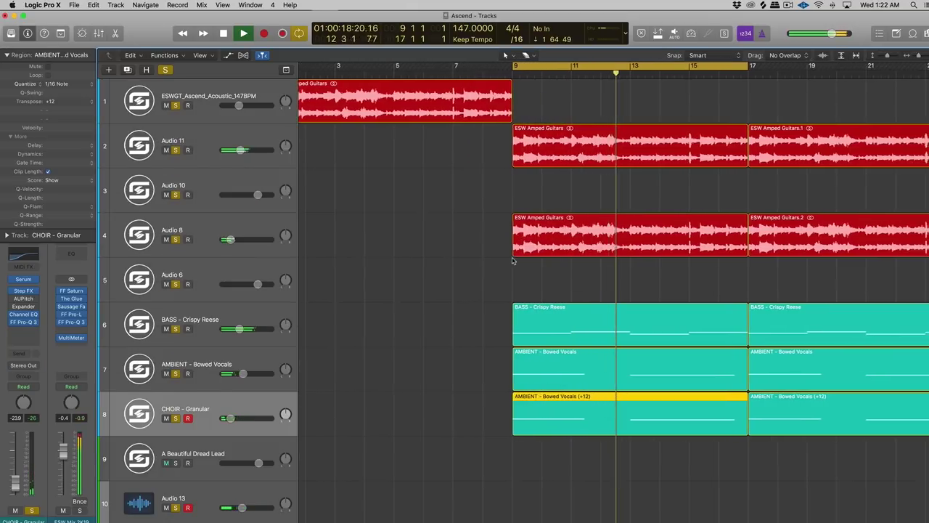